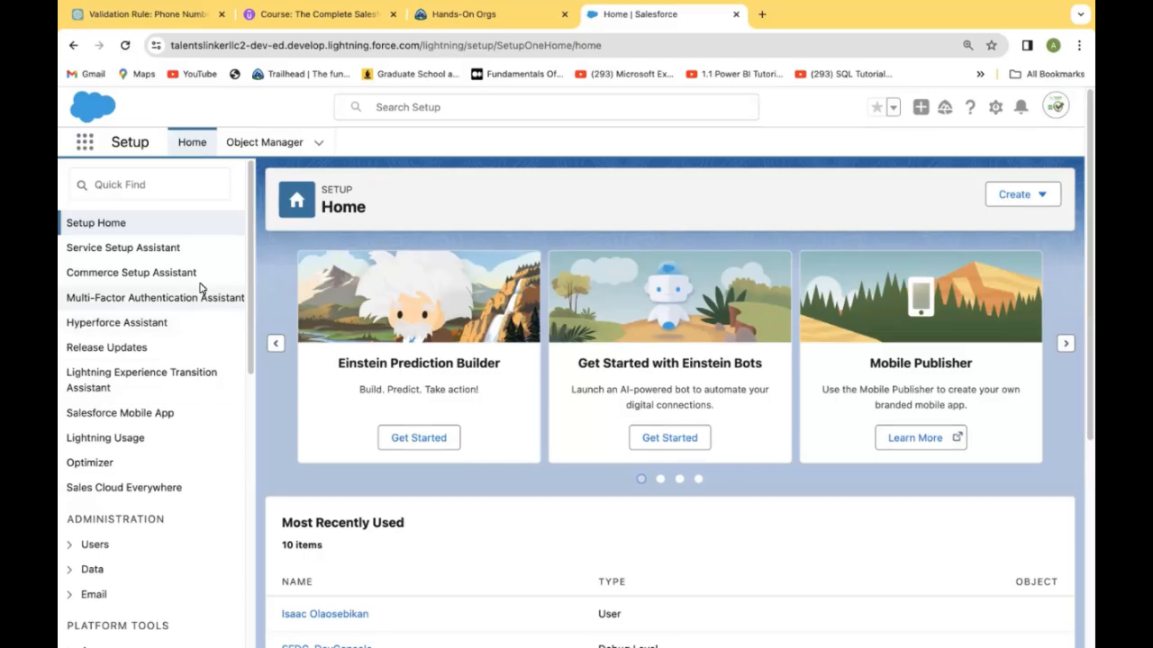
# - Search Setup for "Data Import" and open the Data Import Wizard page
pyautogui.click(177, 190)
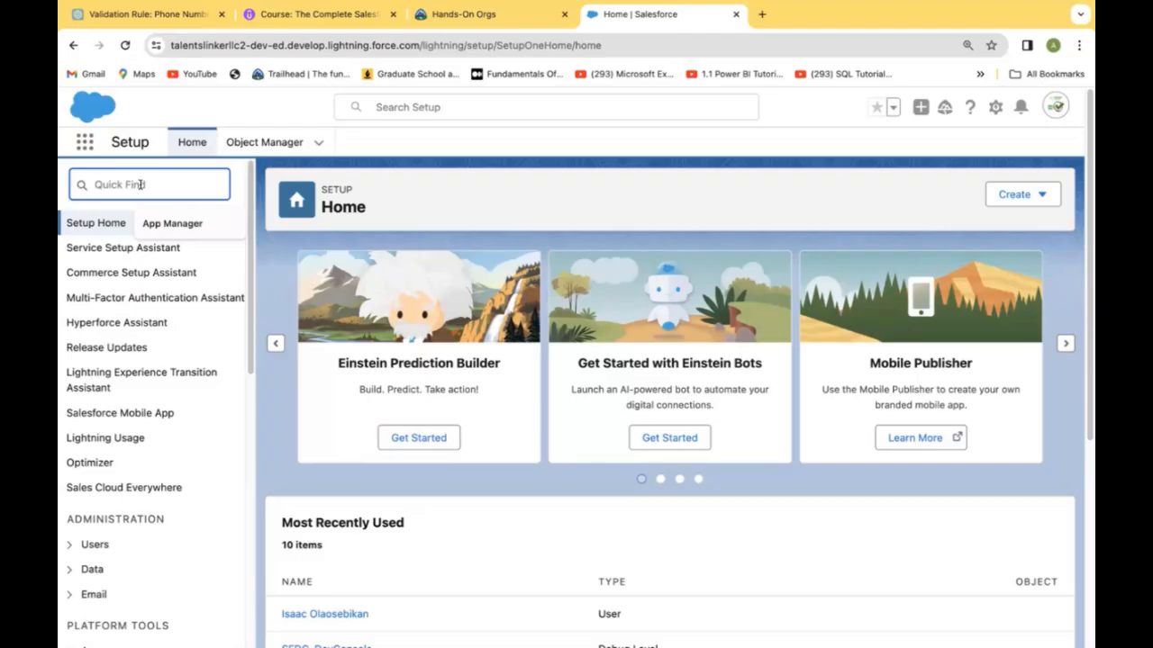
pyautogui.write('Da')
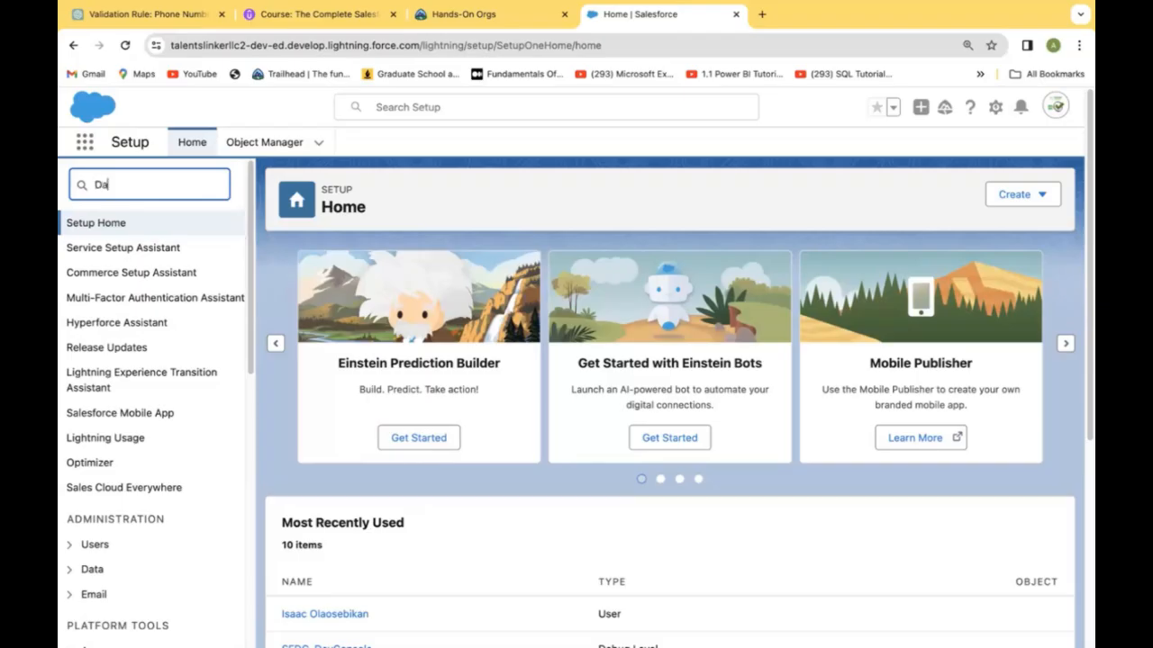
pyautogui.write('ta Im')
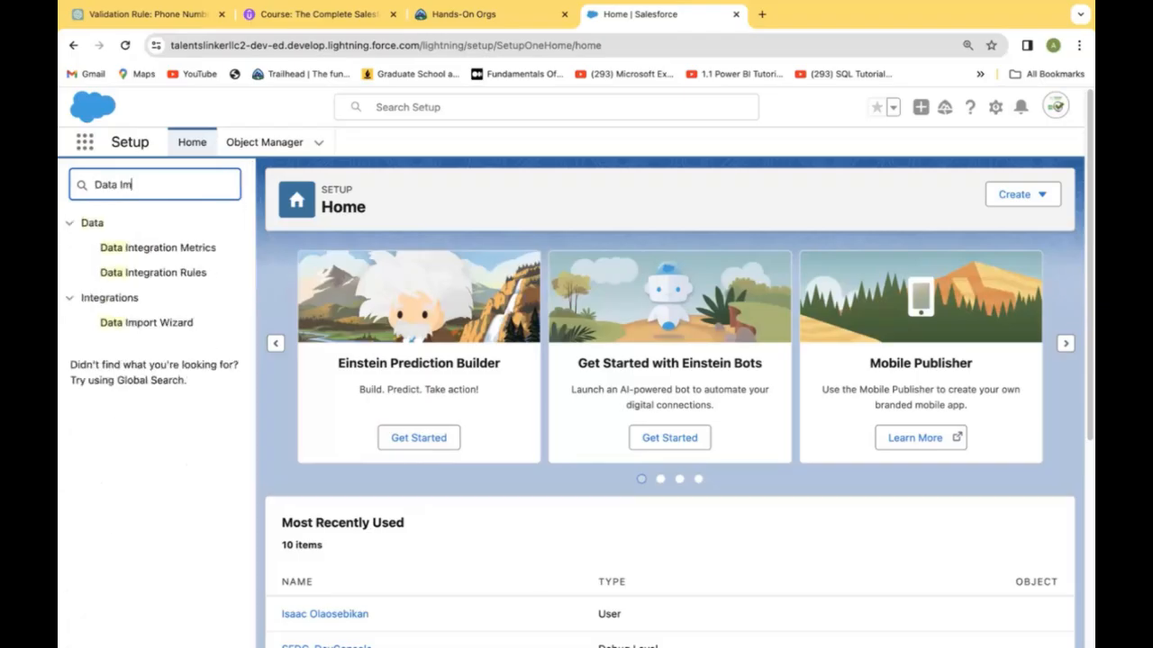
pyautogui.write('port')
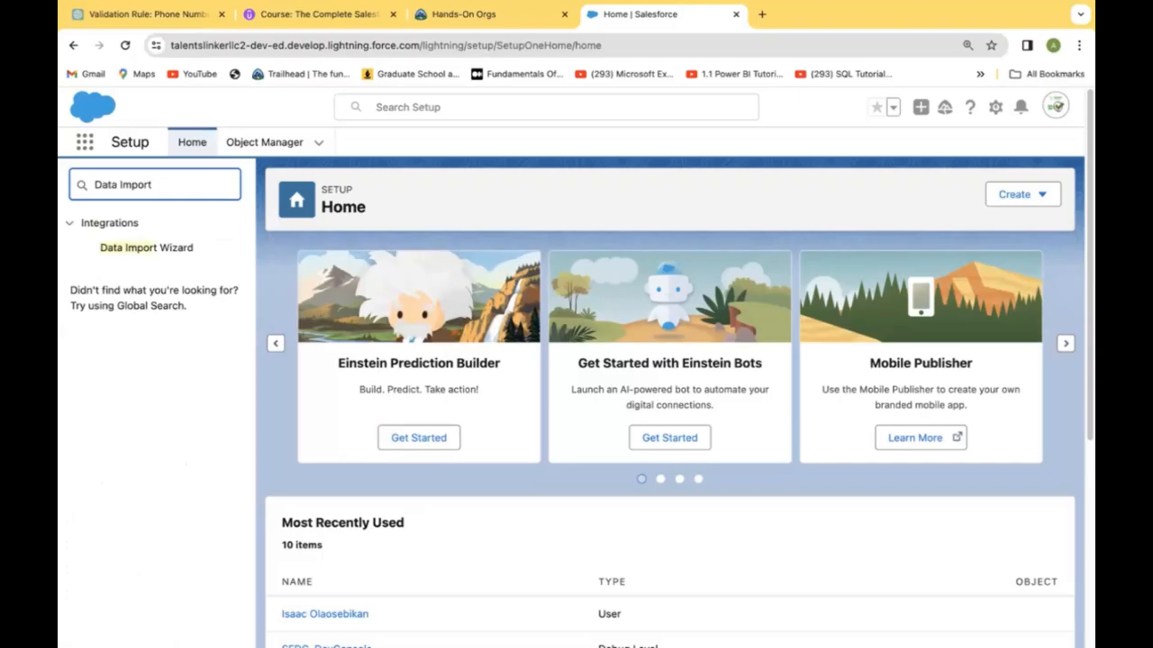
pyautogui.click(126, 246)
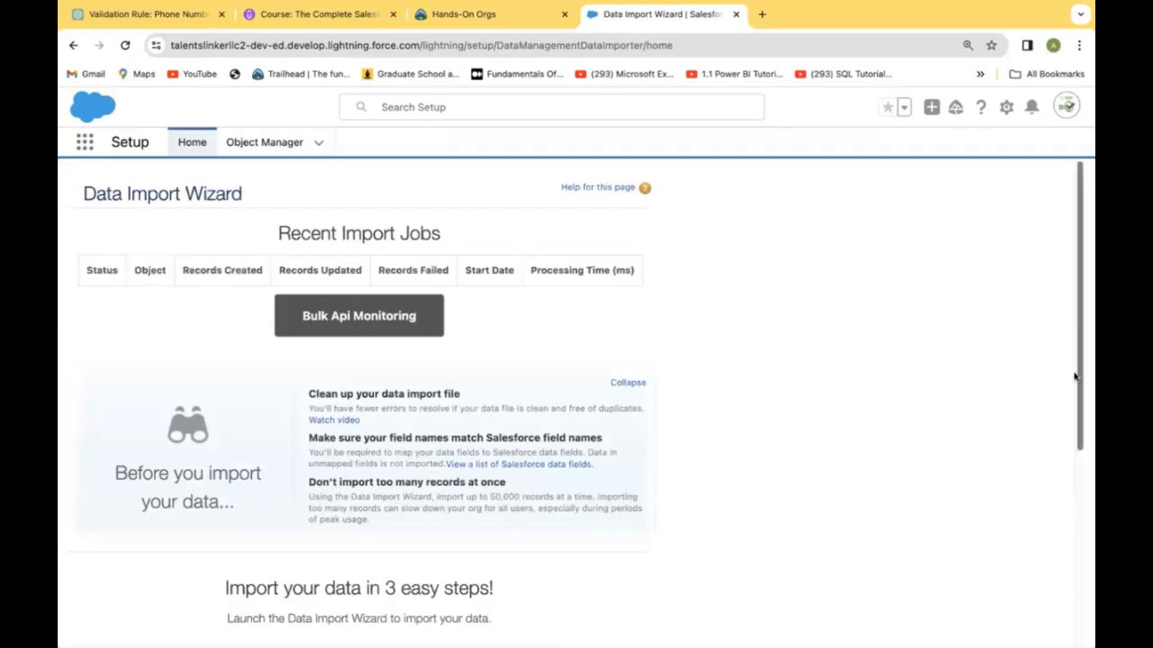
# - Review the data import preparation guidance and launch the wizard
pyautogui.scroll(-5, 1074, 376)
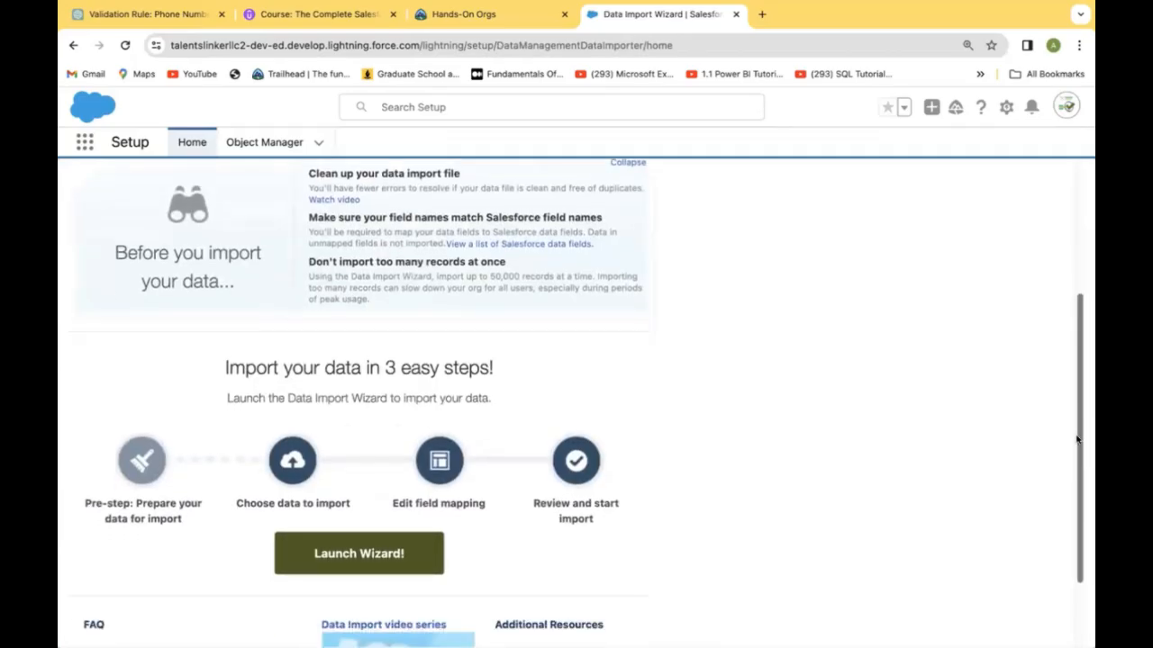
pyautogui.scroll(2, 1065, 388)
pyautogui.scroll(-3, 1065, 414)
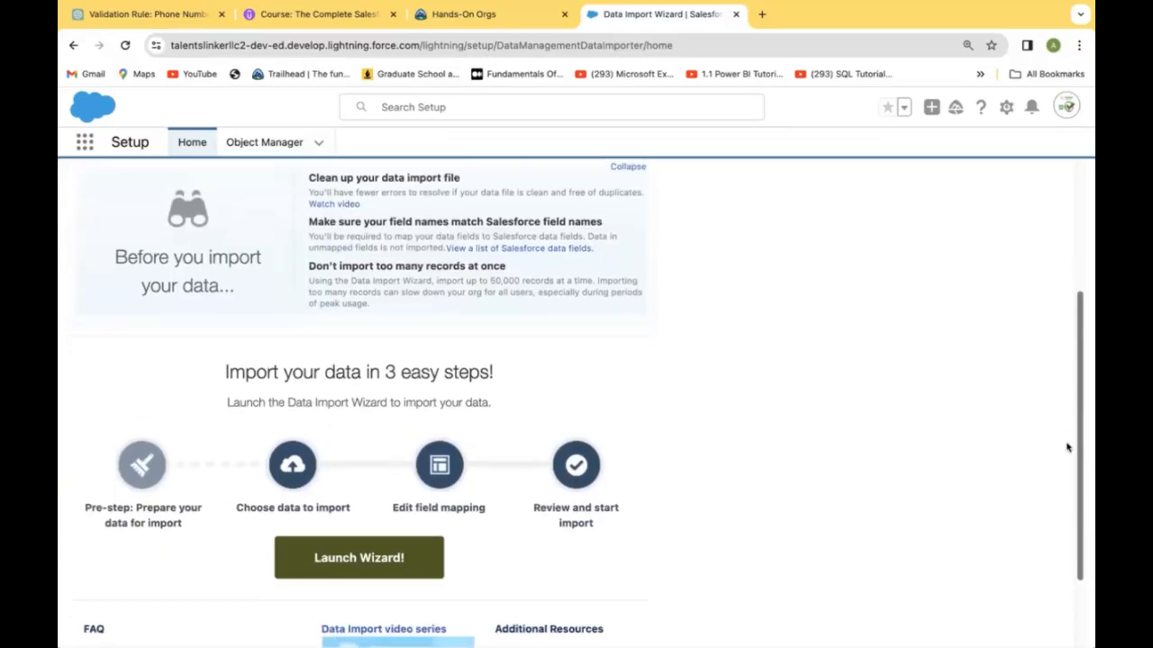
pyautogui.scroll(-1, 1056, 496)
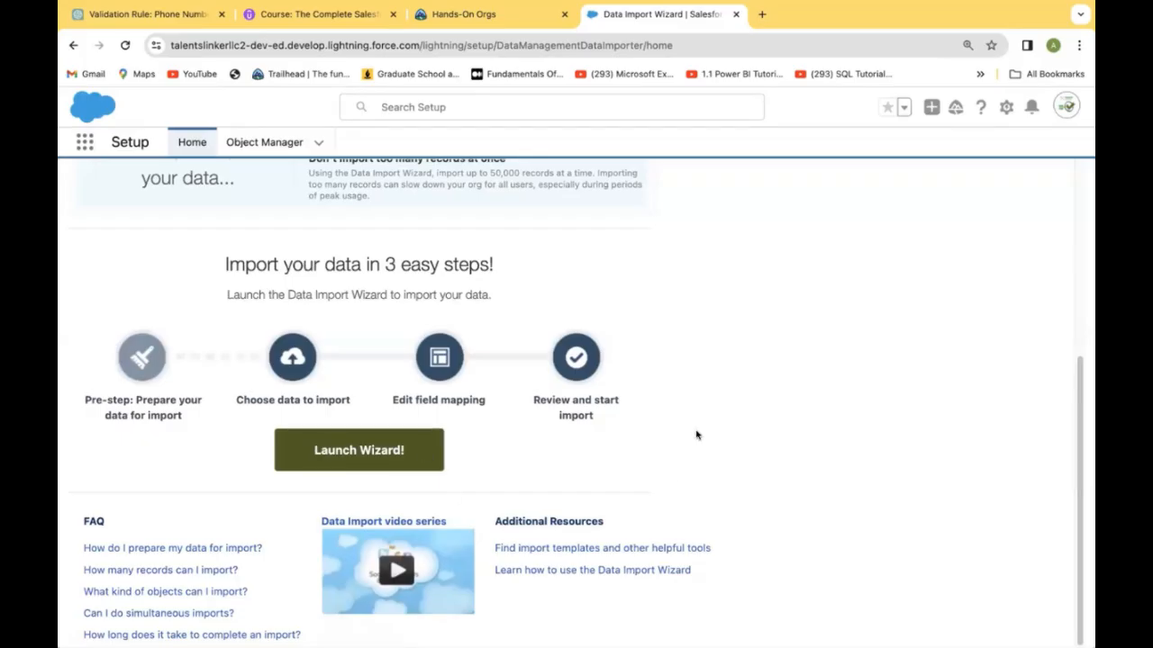
pyautogui.click(358, 451)
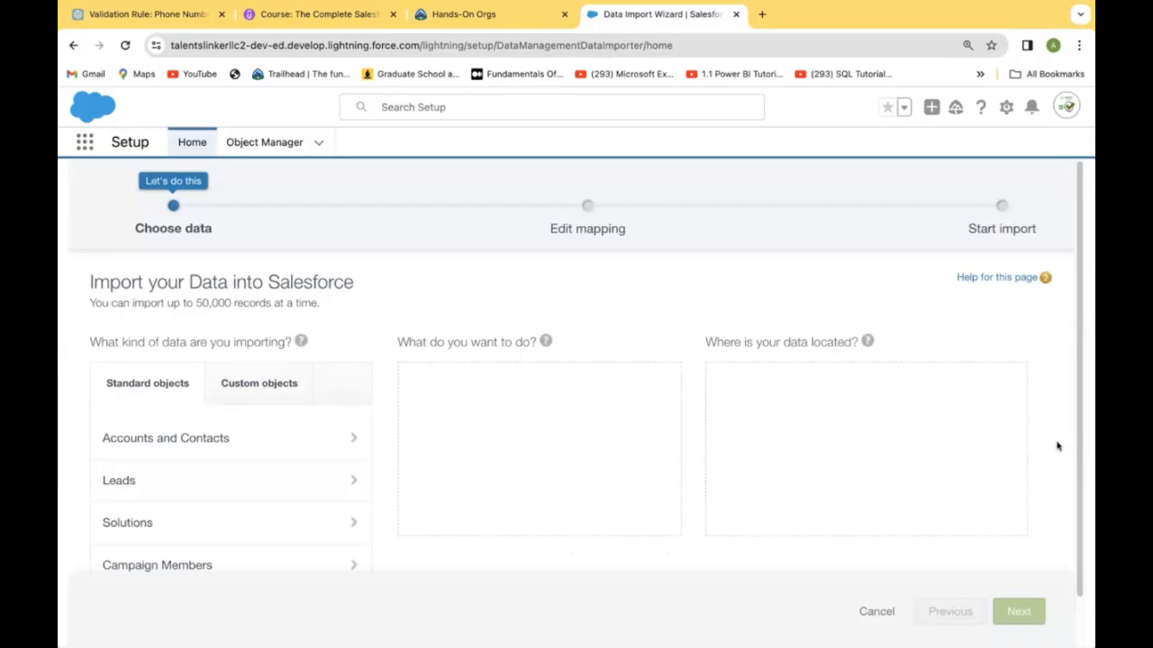
# - Review the standard objects available for import, then view the list of custom objects
pyautogui.moveTo(1078, 461); pyautogui.dragTo(1071, 538)
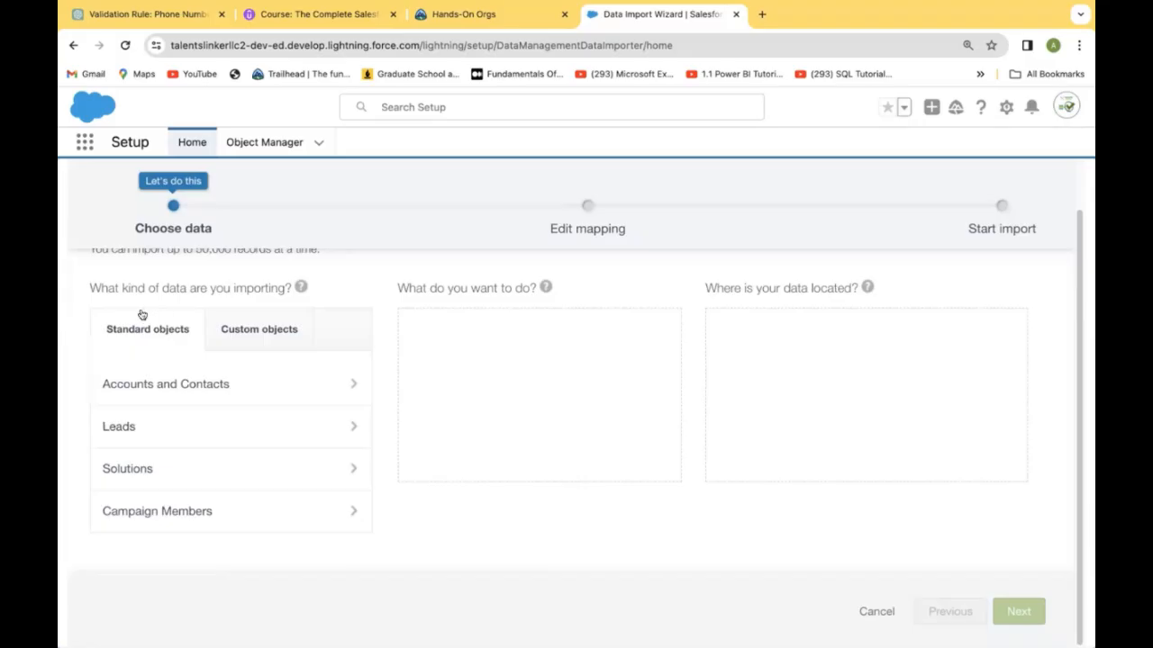
pyautogui.click(256, 335)
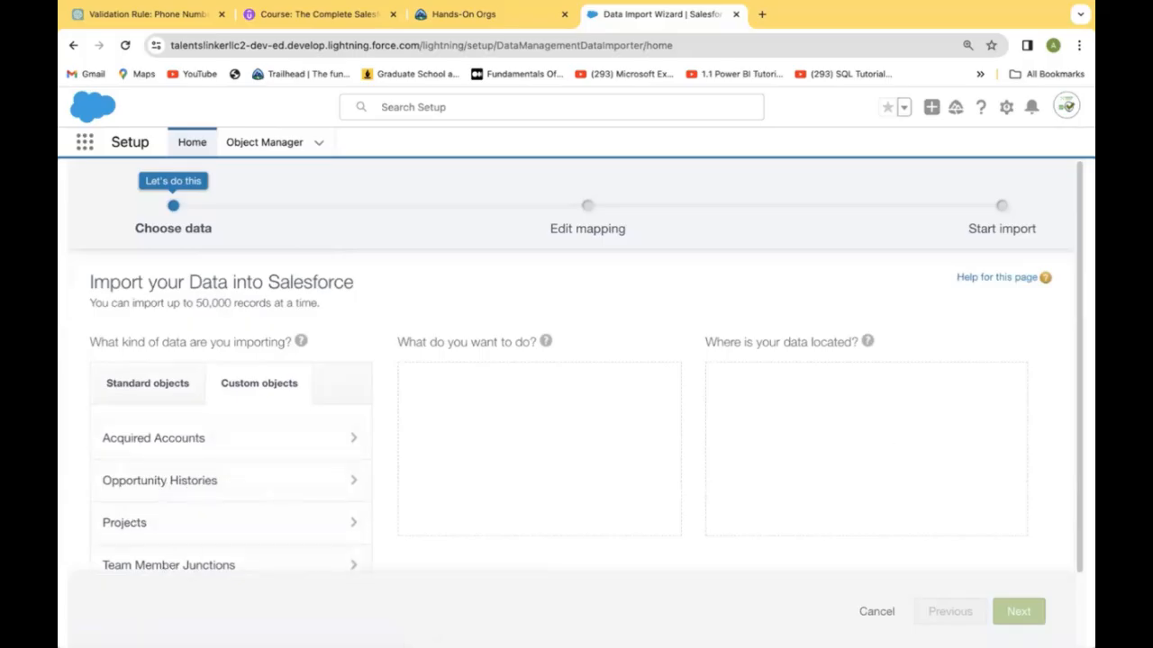
pyautogui.scroll(-2, 1076, 519)
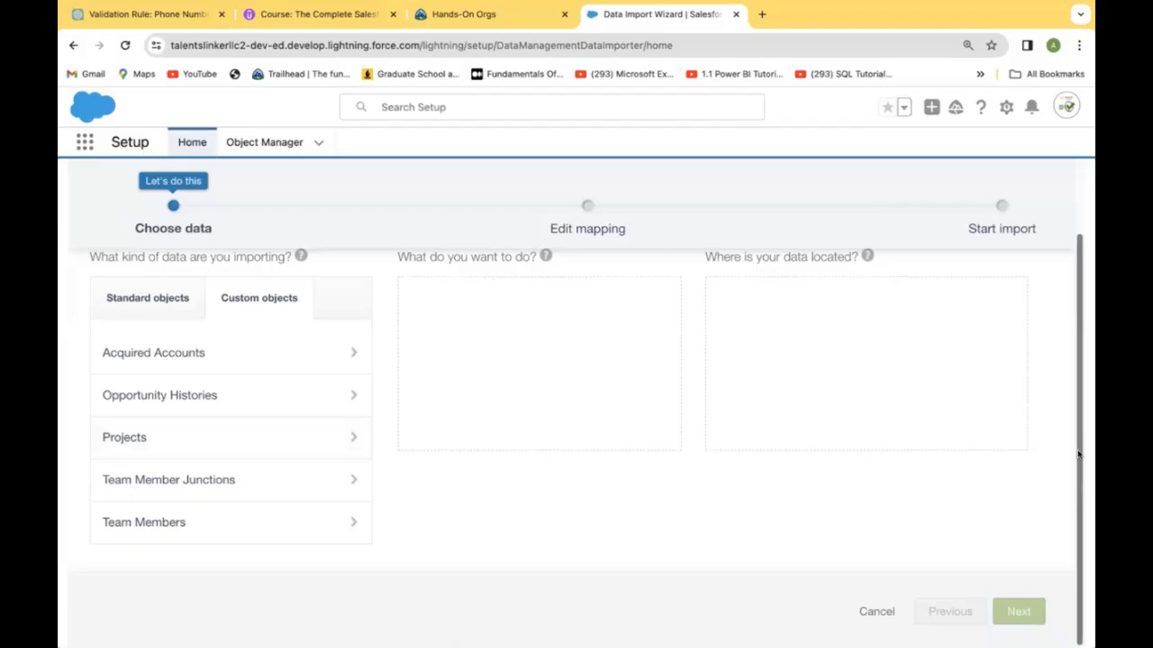
pyautogui.scroll(2, 1068, 402)
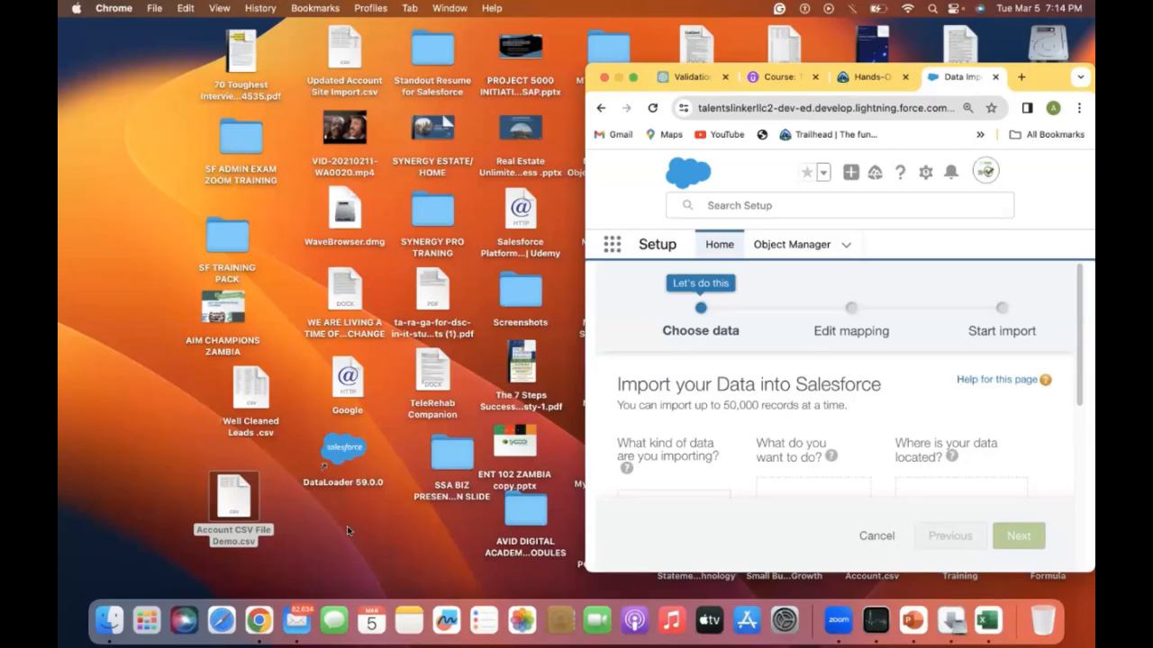
# - Open the Well Cleaned Leads CSV file from the desktop in Excel and widen its Phone and Lead Source columns
pyautogui.doubleClick(251, 382)
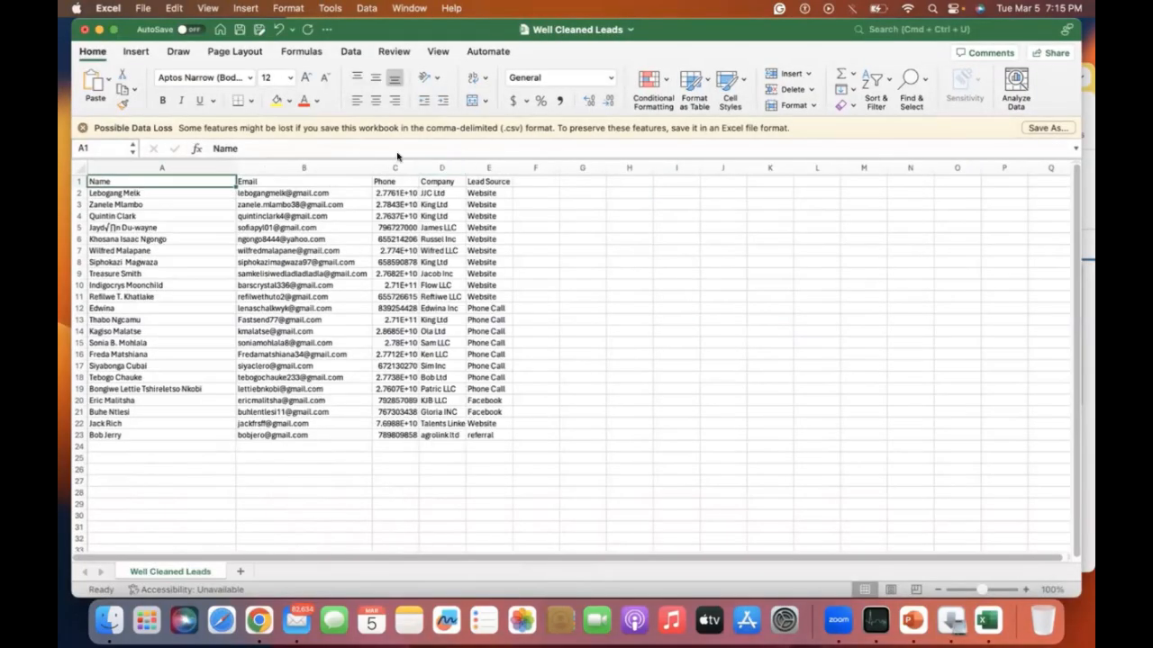
pyautogui.moveTo(418, 167); pyautogui.dragTo(506, 166)
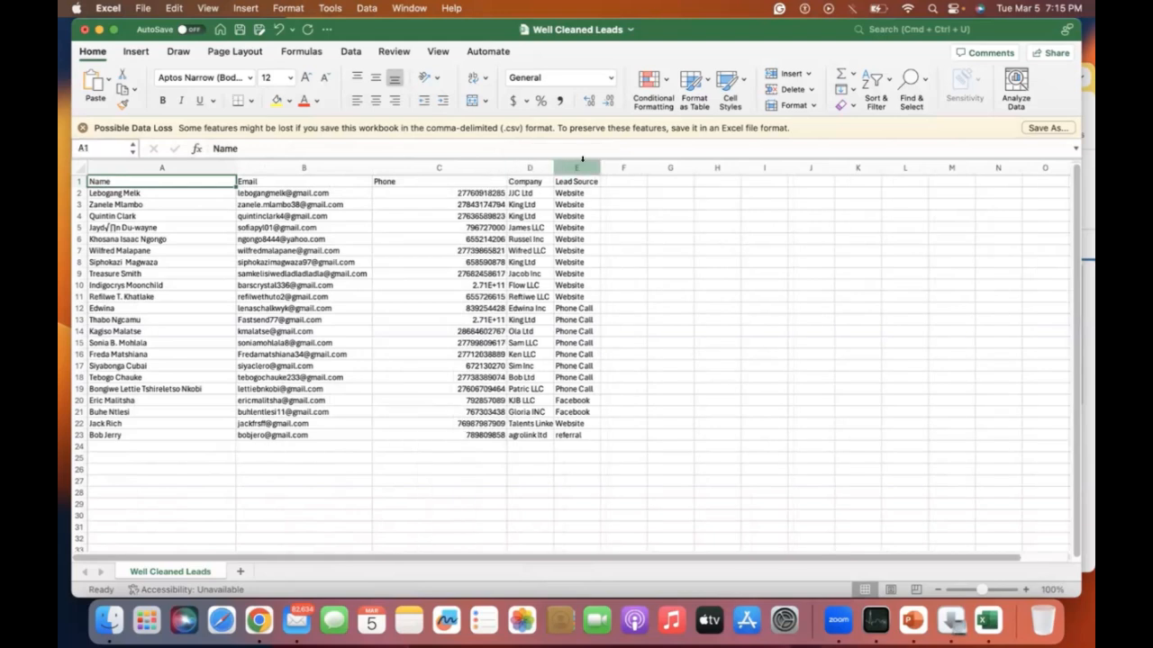
pyautogui.moveTo(598, 165); pyautogui.dragTo(625, 176)
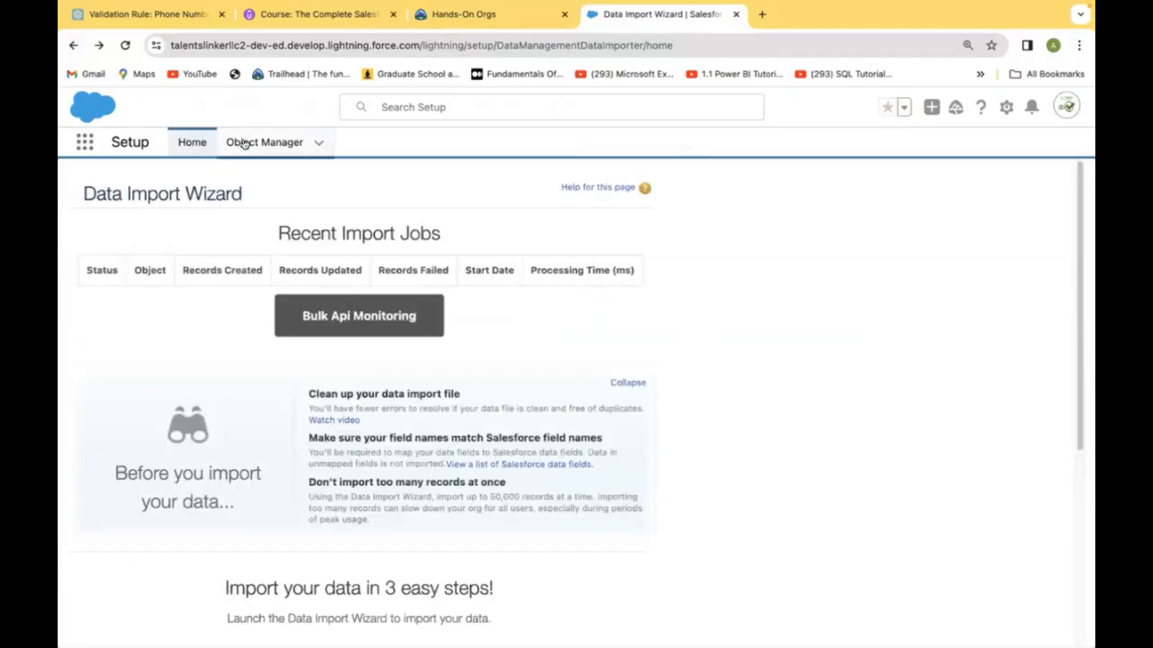
# - In Salesforce's Object Manager, find the Lead object and open its Fields & Relationships
pyautogui.click(256, 144)
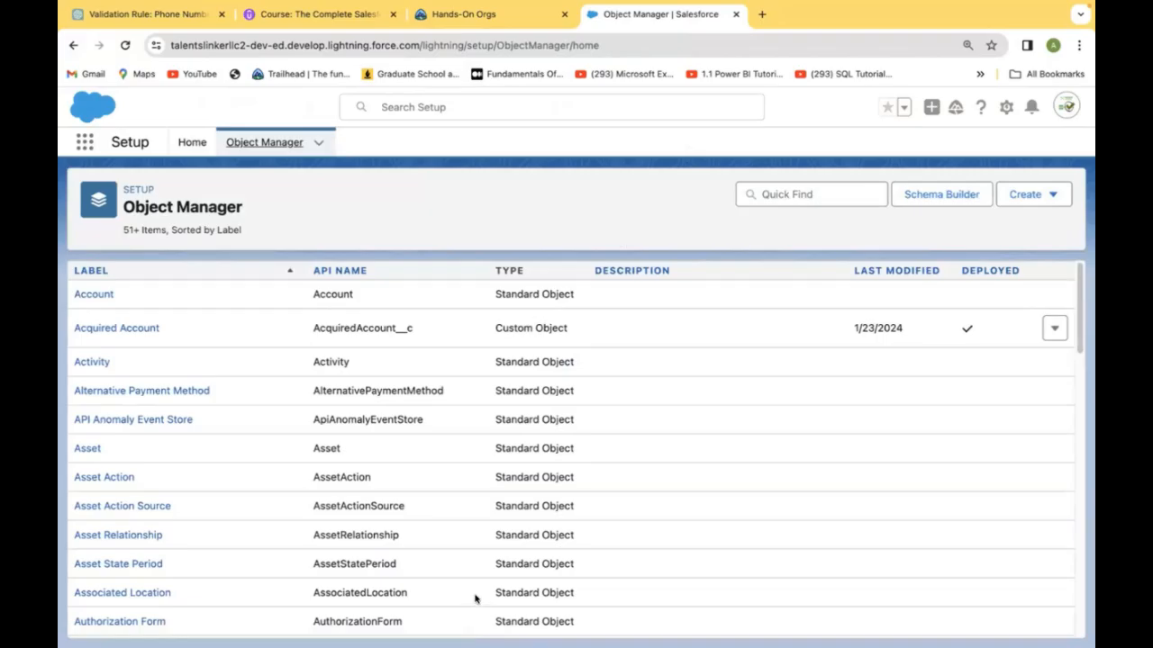
pyautogui.click(783, 194)
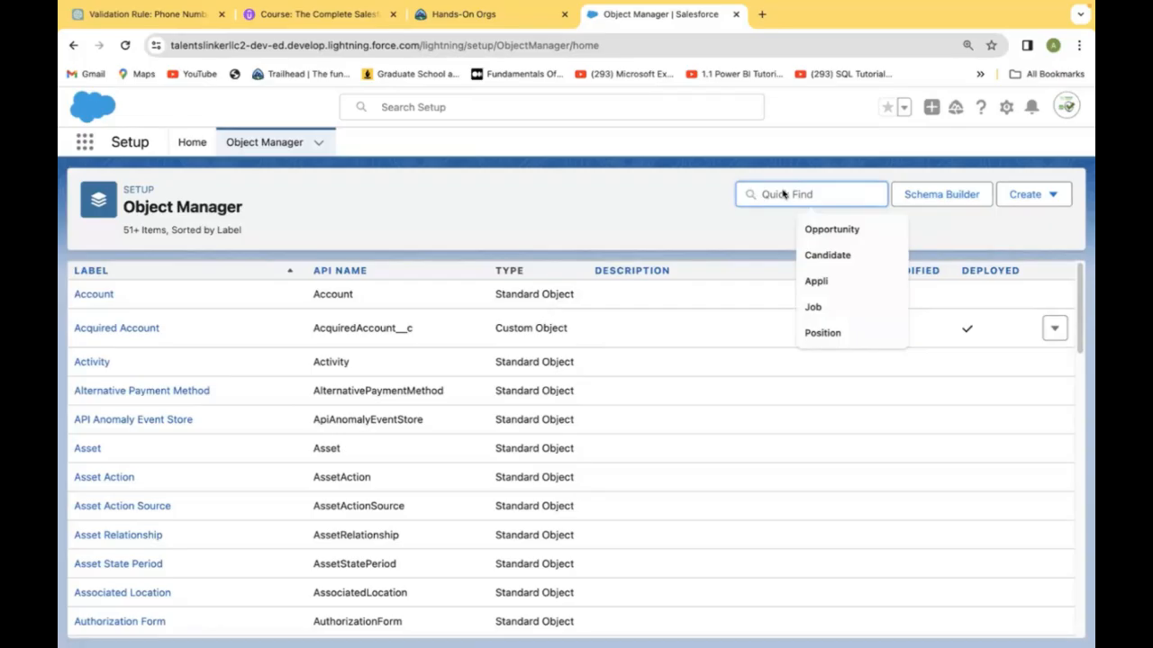
pyautogui.write('Lead')
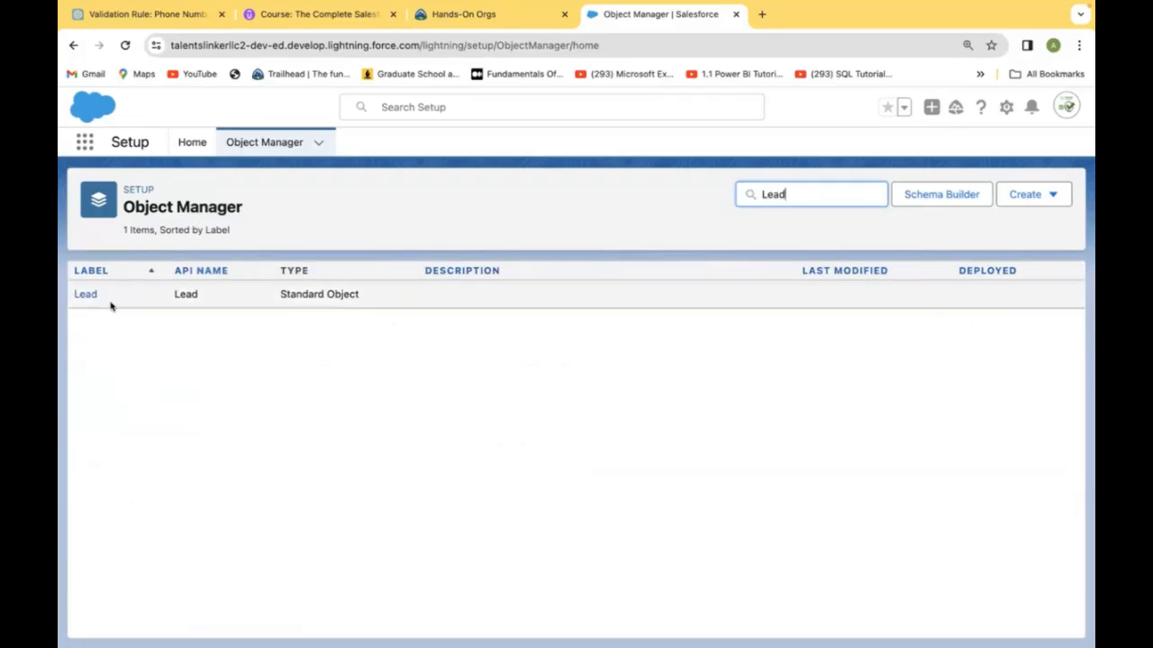
pyautogui.click(86, 294)
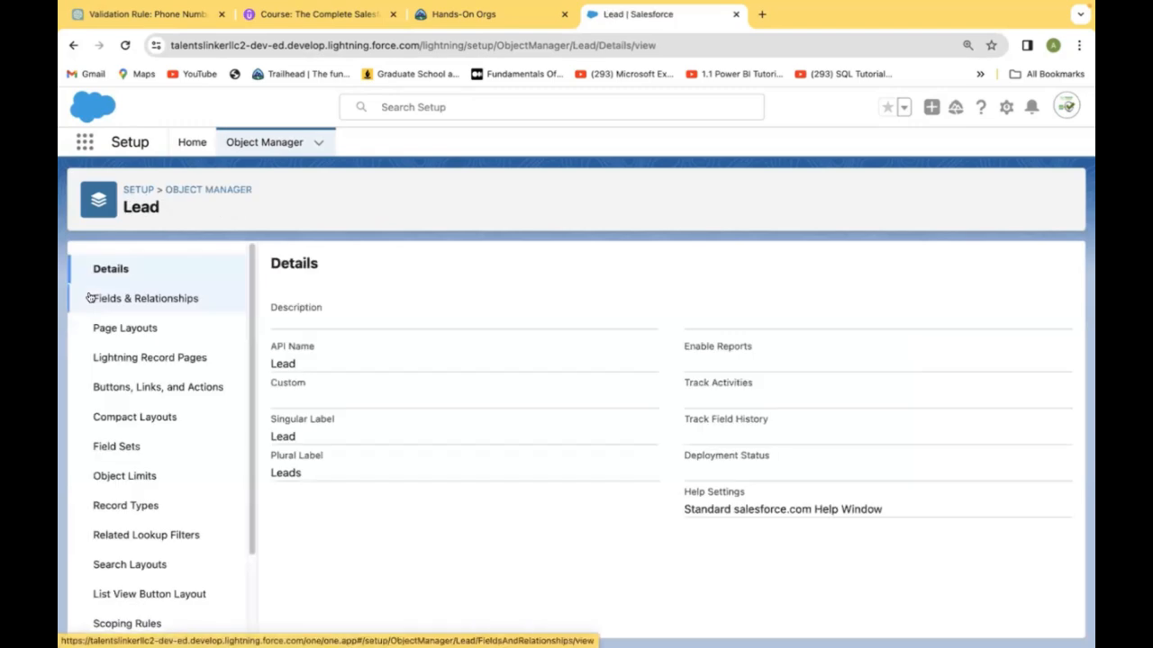
pyautogui.click(141, 301)
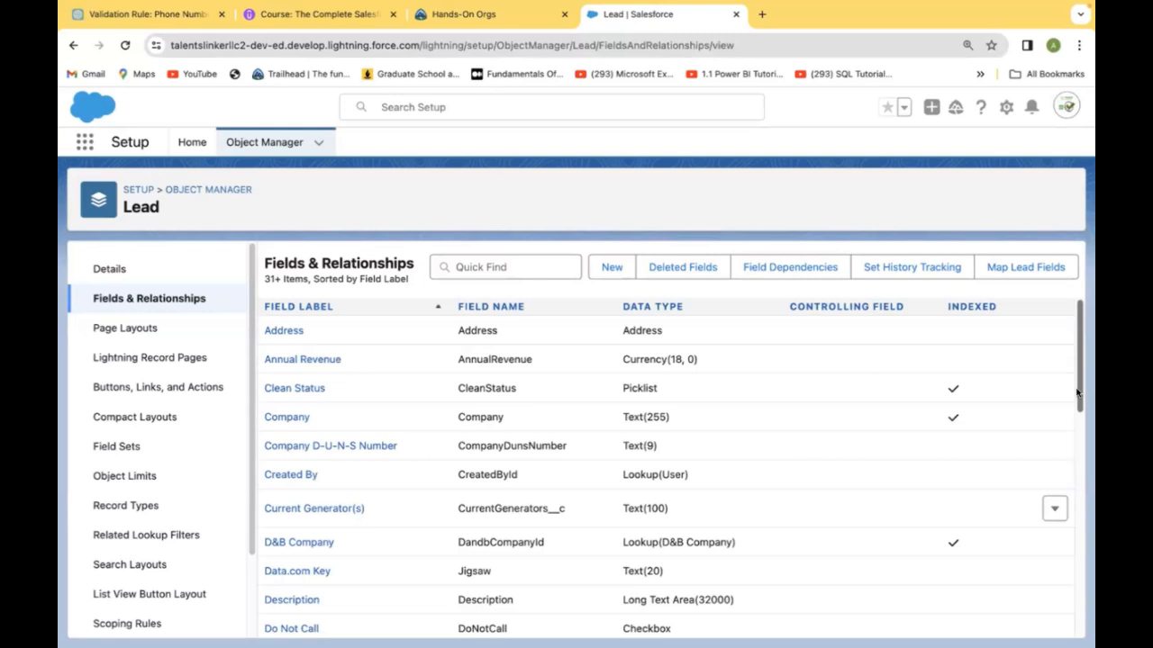
# - Examine the Lead object's field labels, field names and data types, from Address through Name
pyautogui.scroll(-1, 1080, 393)
pyautogui.scroll(-2, 1073, 421)
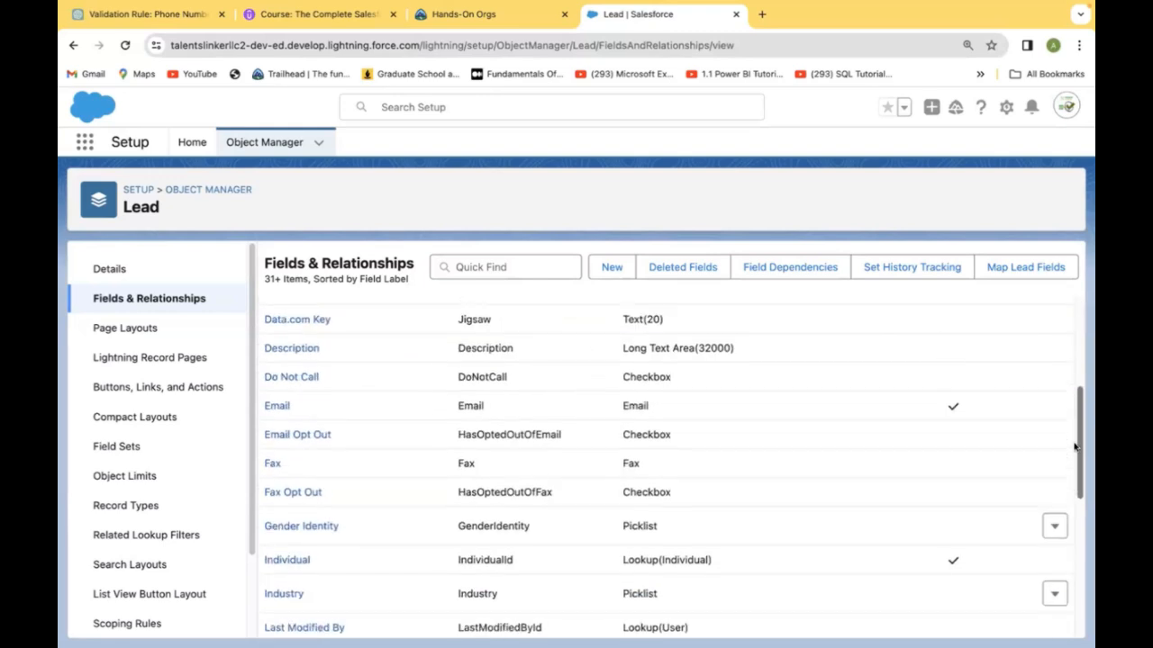
pyautogui.moveTo(1073, 447); pyautogui.dragTo(1062, 355)
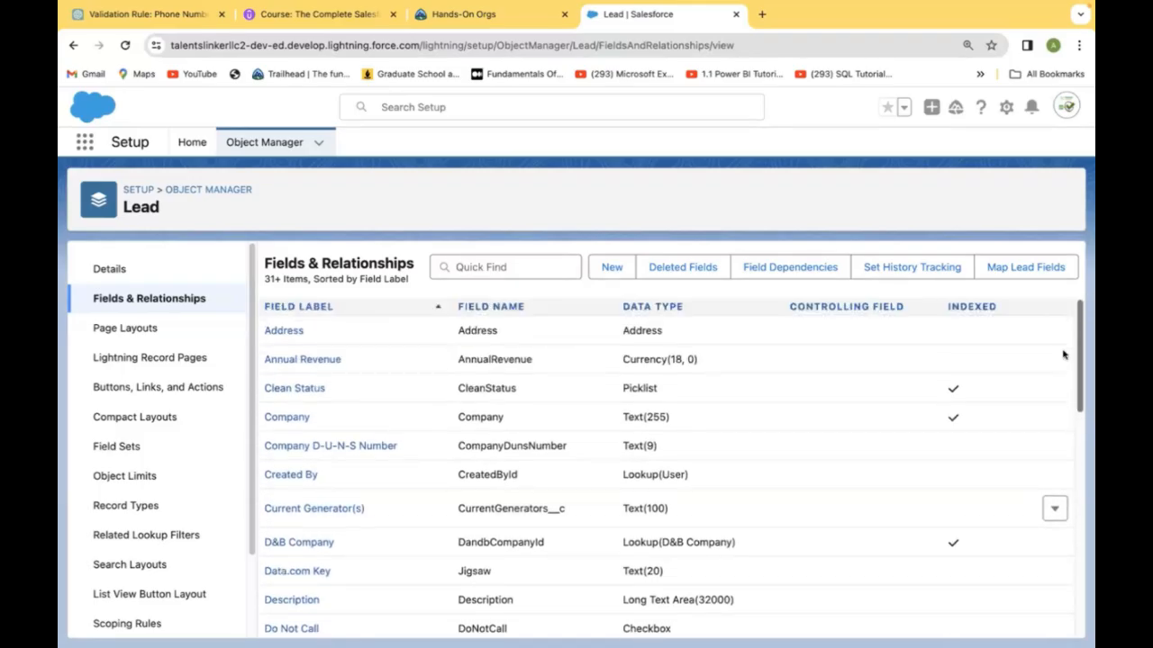
pyautogui.scroll(-1, 1060, 351)
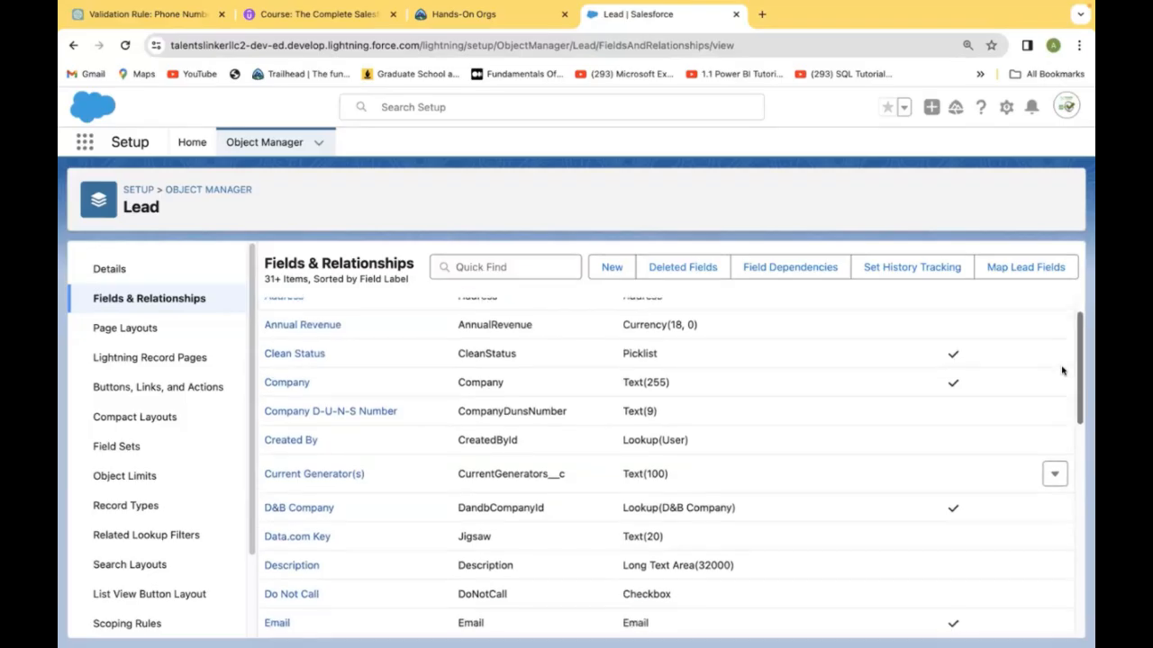
pyautogui.scroll(-3, 1061, 370)
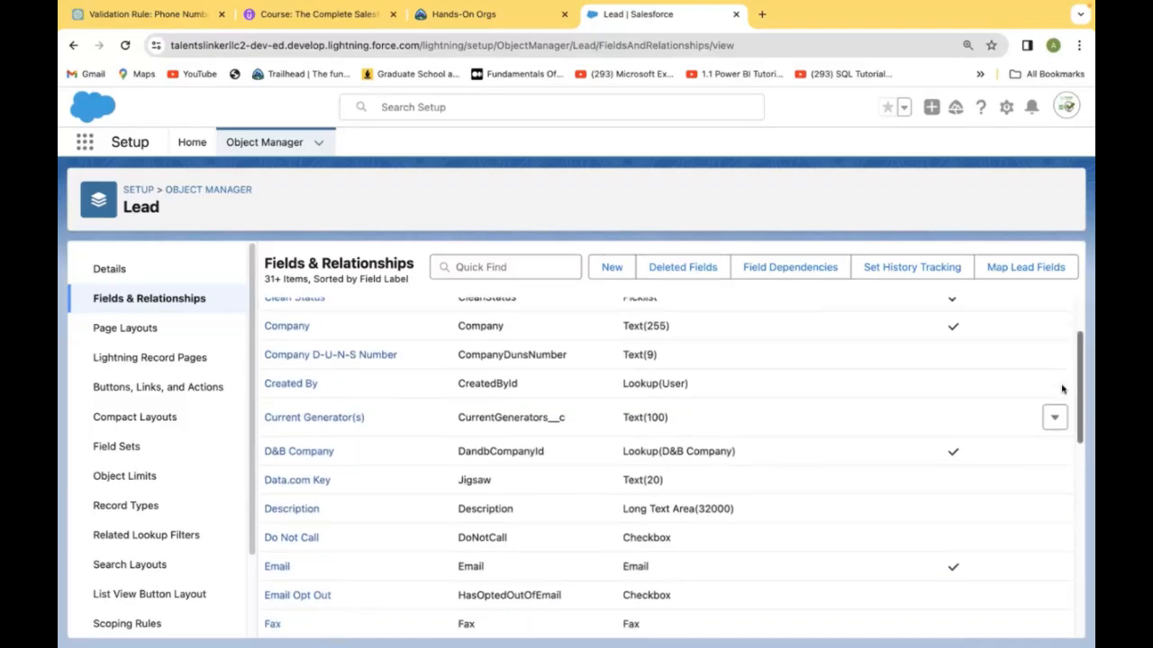
pyautogui.scroll(2, 1055, 407)
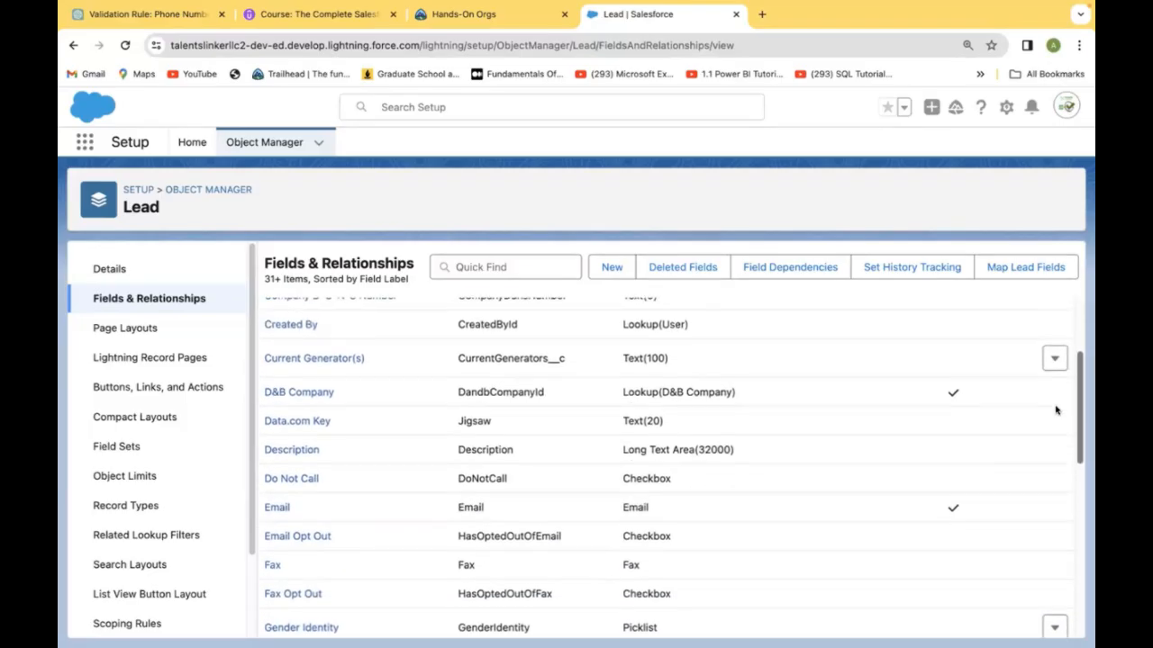
pyautogui.scroll(2, 1045, 370)
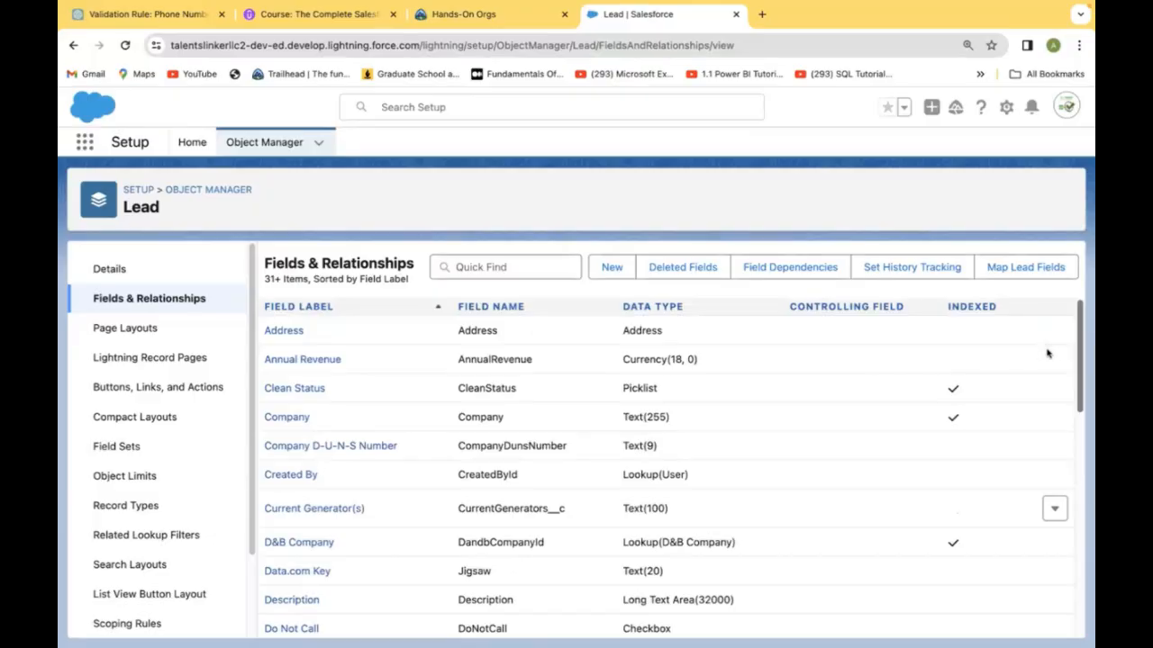
pyautogui.scroll(-1, 1048, 357)
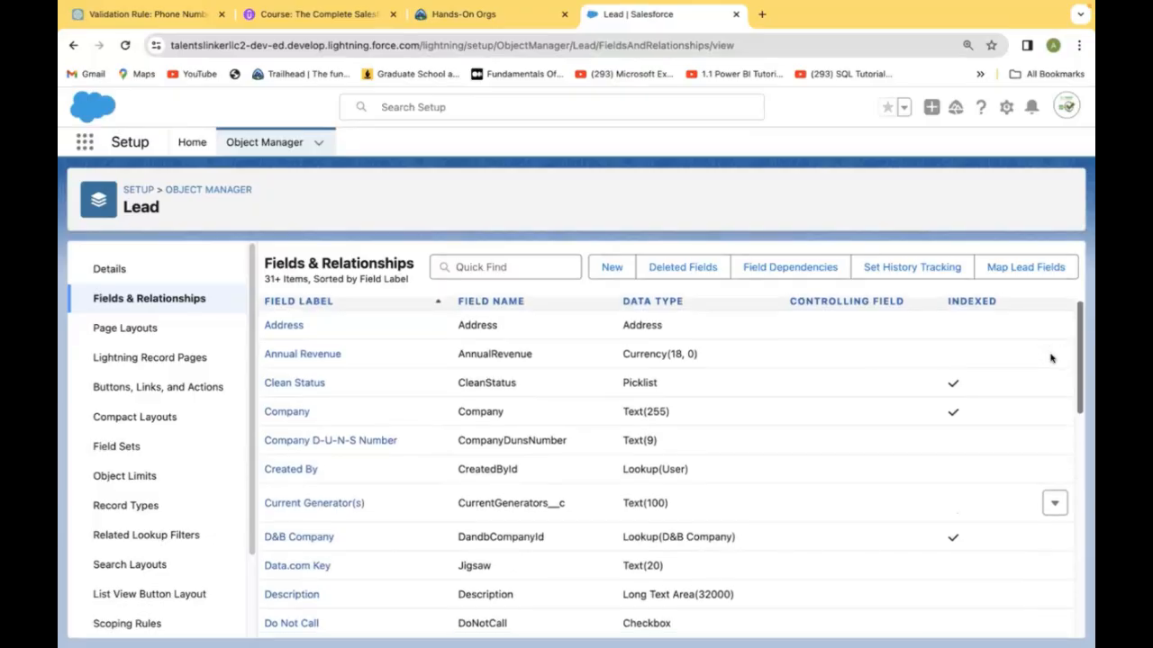
pyautogui.scroll(-1, 1050, 363)
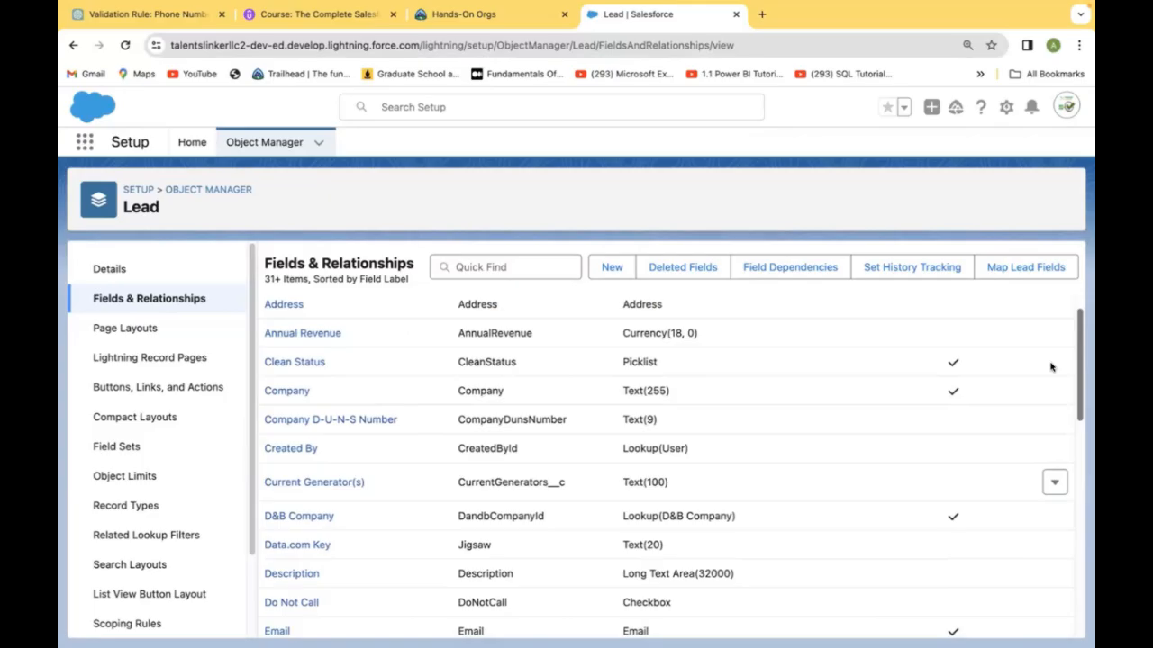
pyautogui.scroll(-3, 1050, 367)
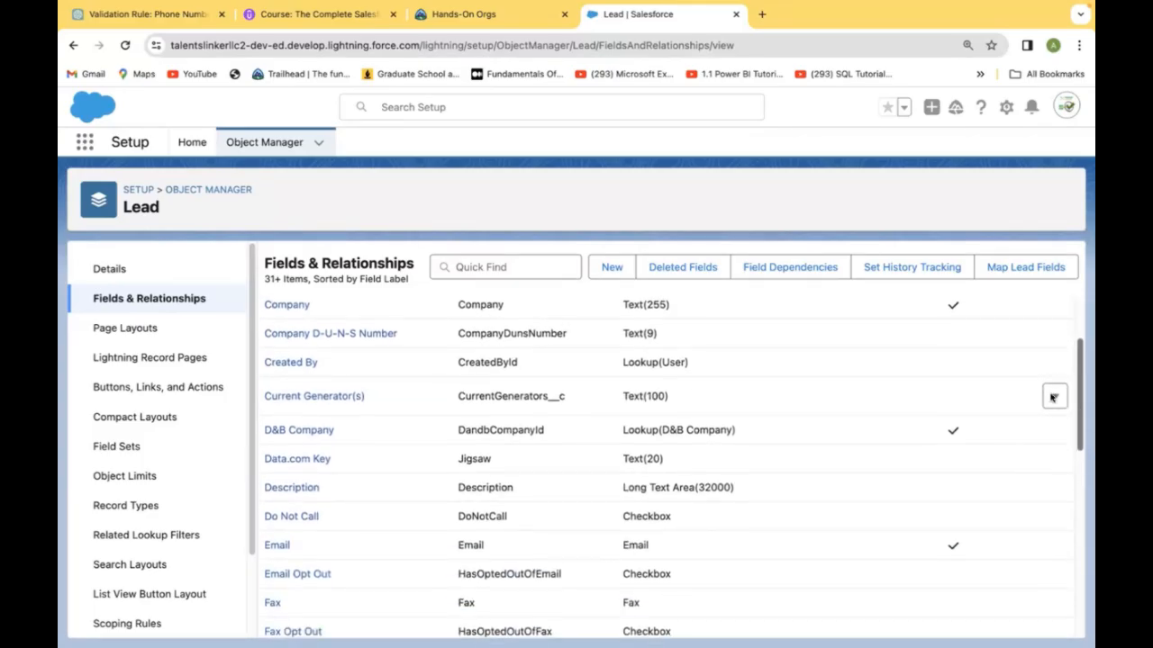
pyautogui.scroll(-4, 1053, 416)
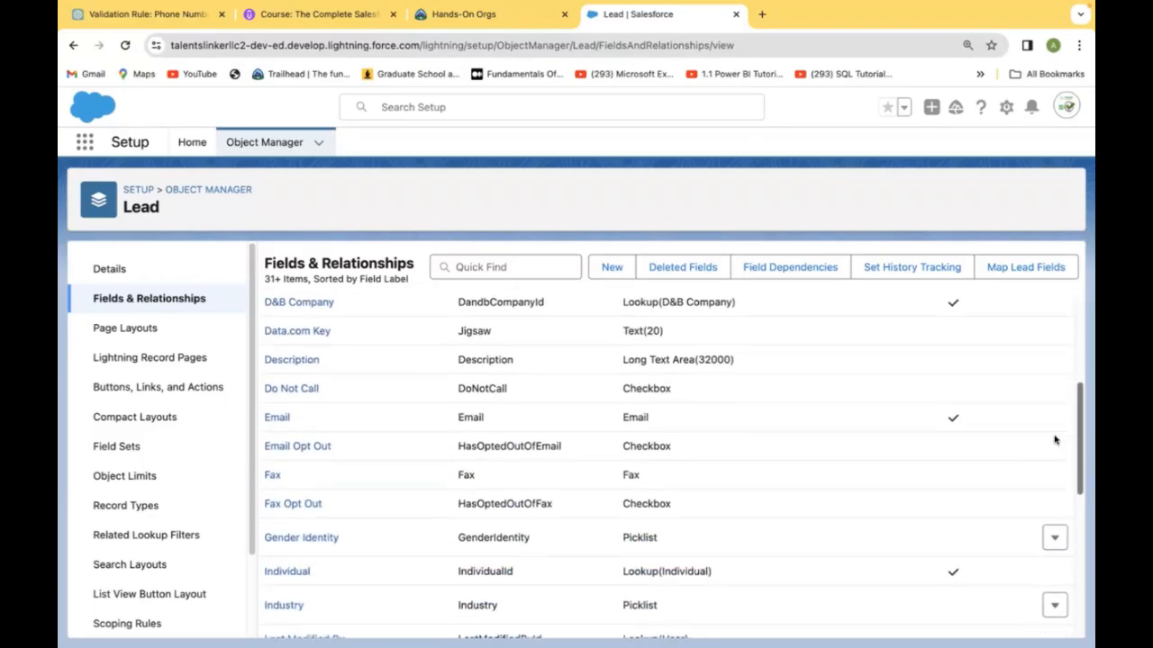
pyautogui.scroll(-2, 1059, 481)
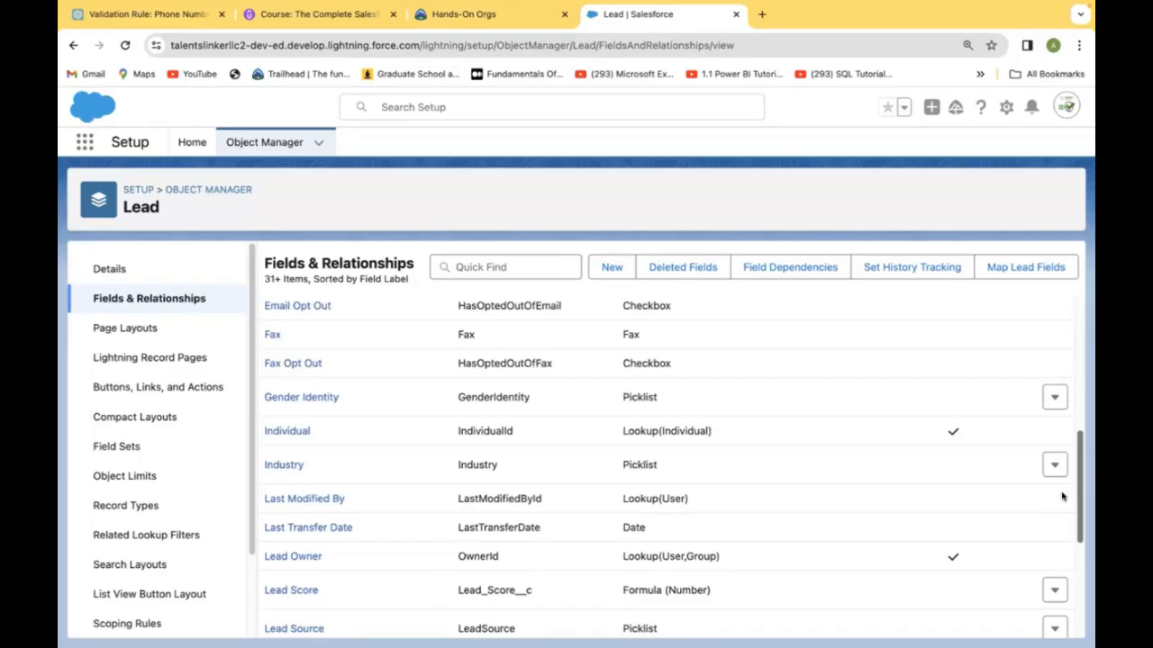
pyautogui.scroll(-1, 1063, 498)
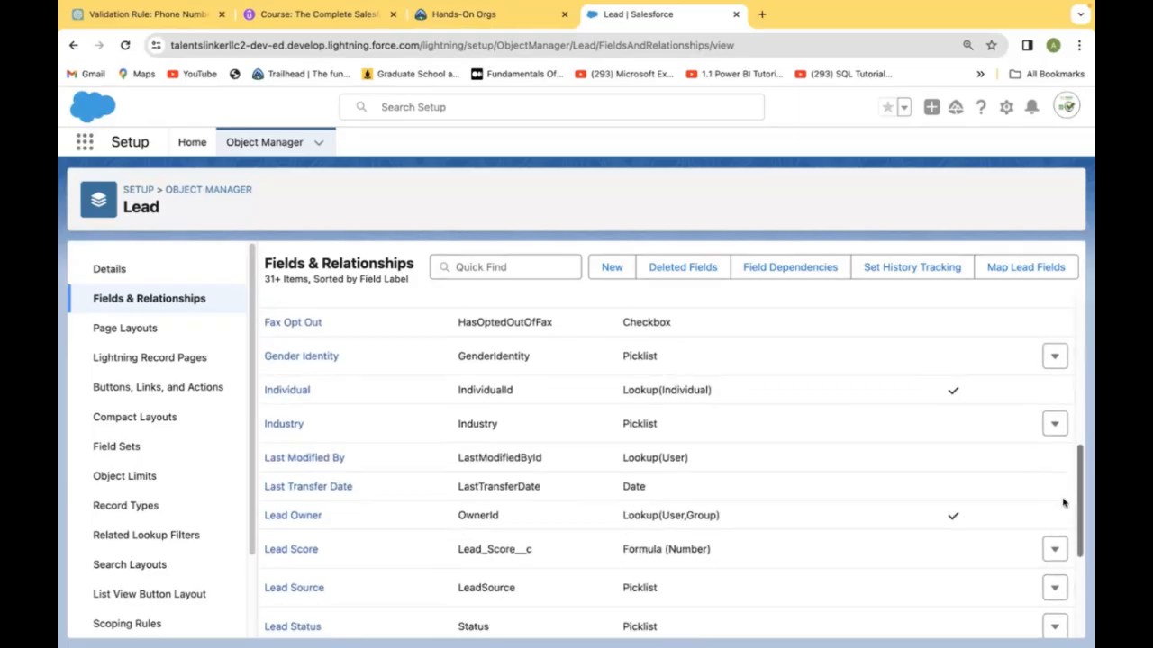
pyautogui.scroll(-3, 1065, 517)
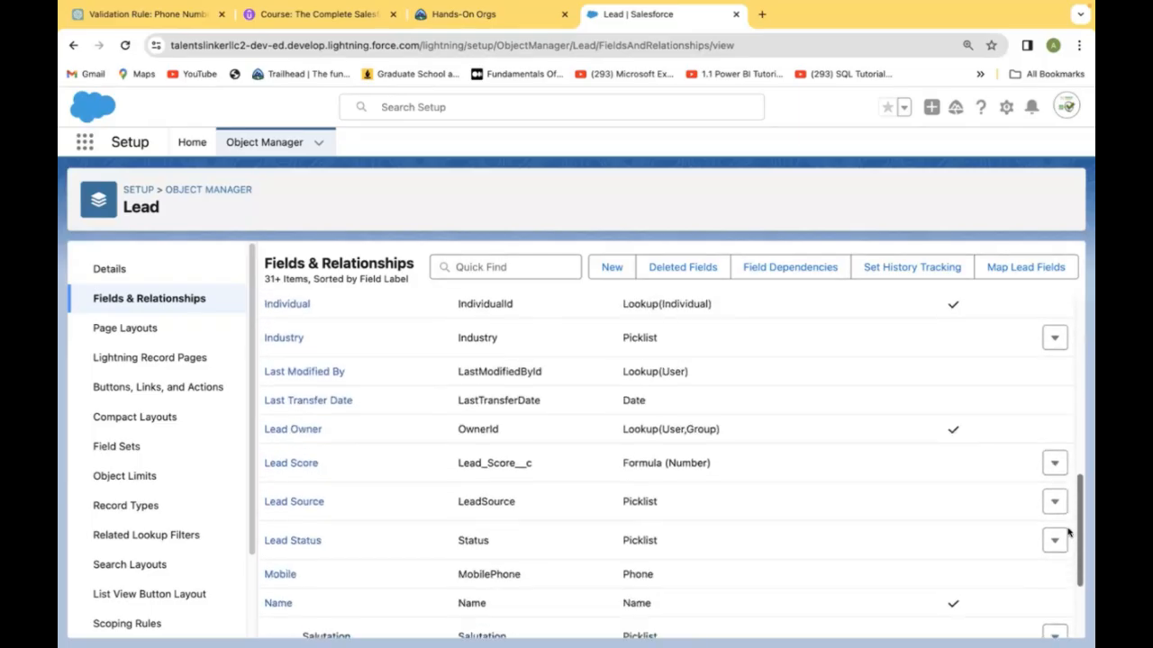
pyautogui.scroll(2, 1068, 522)
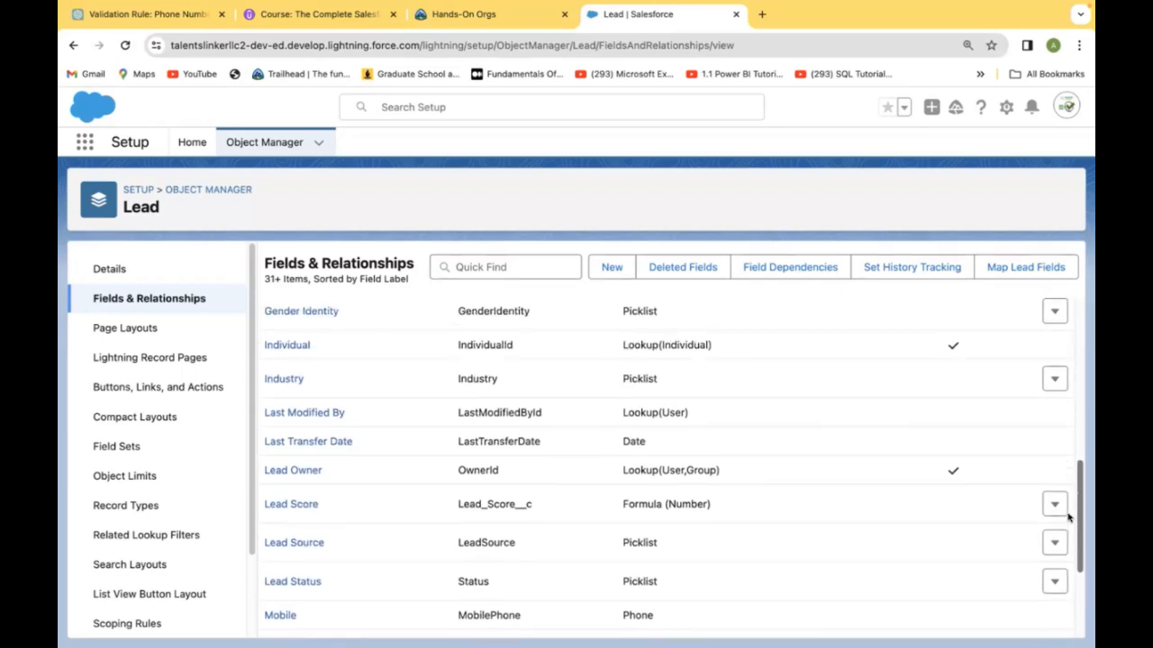
# - Open Setup in a new tab, find Data Import in the Setup navigation and open the Data Import Wizard page
pyautogui.scroll(8, 1068, 516)
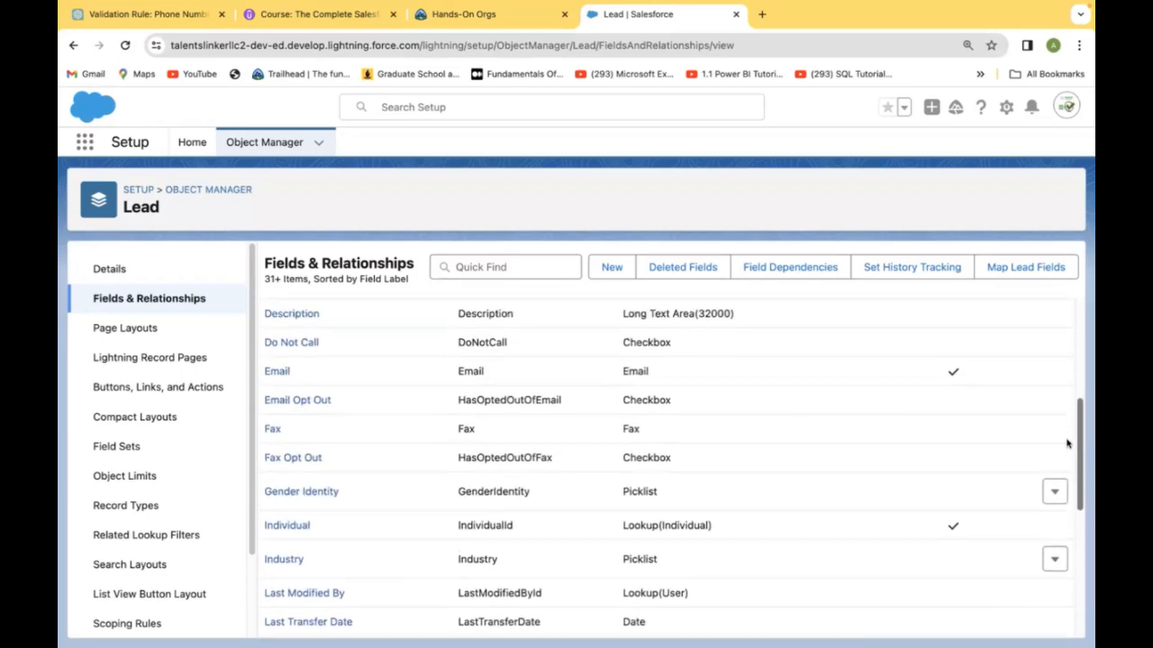
pyautogui.scroll(1, 1075, 355)
pyautogui.moveTo(121, 29)
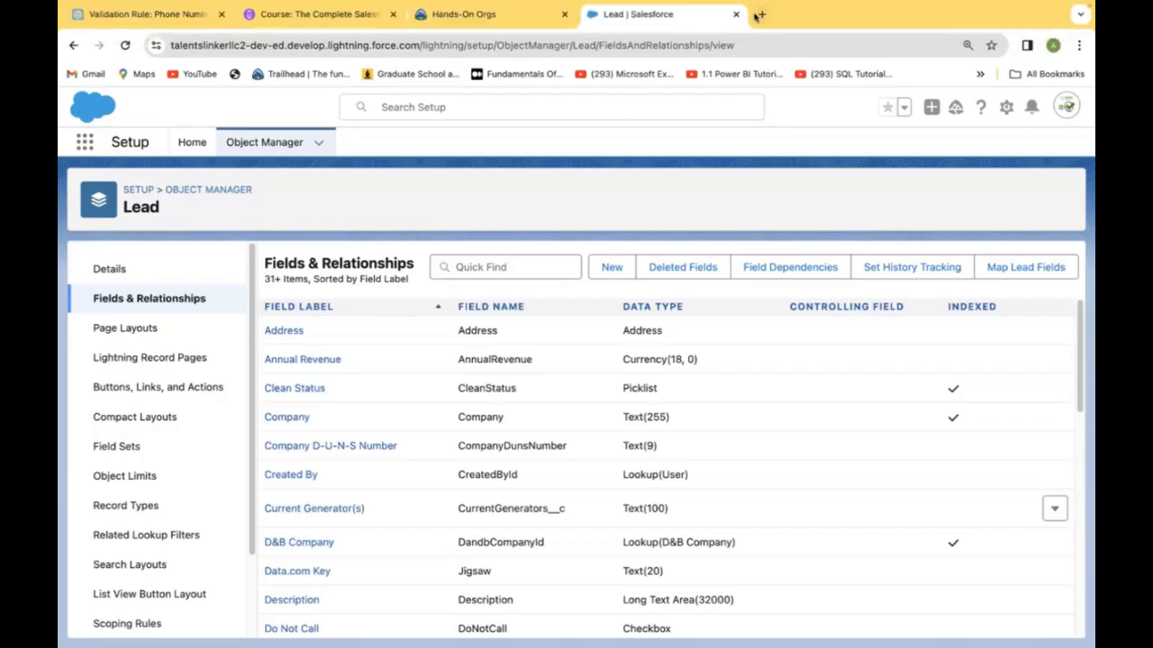
pyautogui.click(1005, 107)
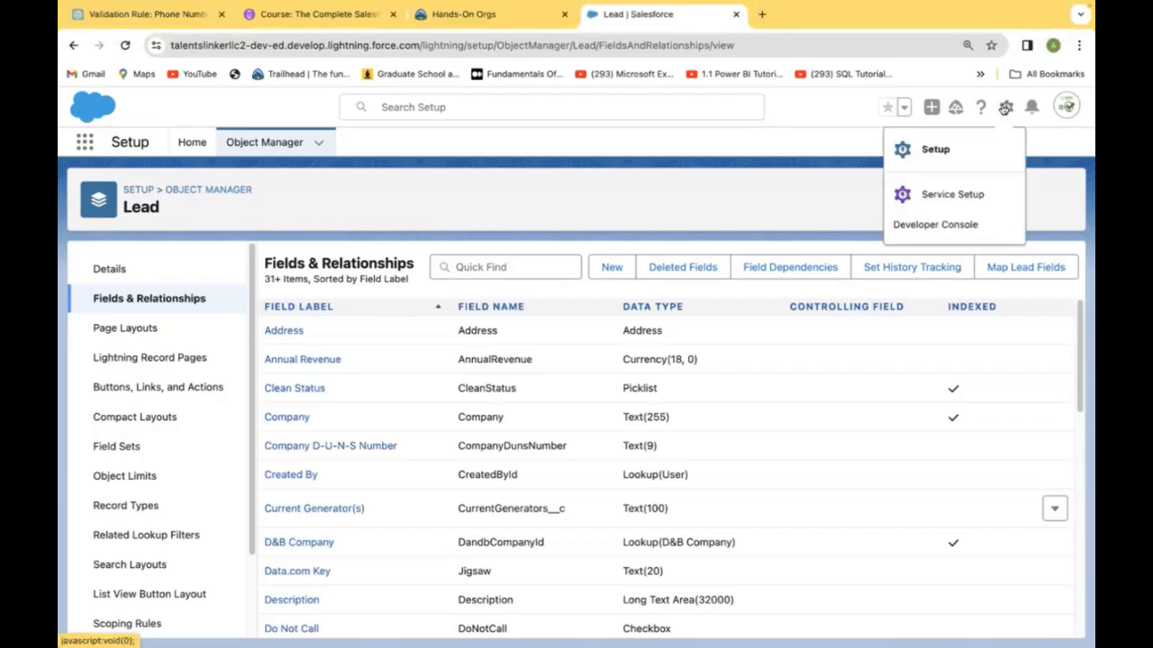
pyautogui.click(933, 148)
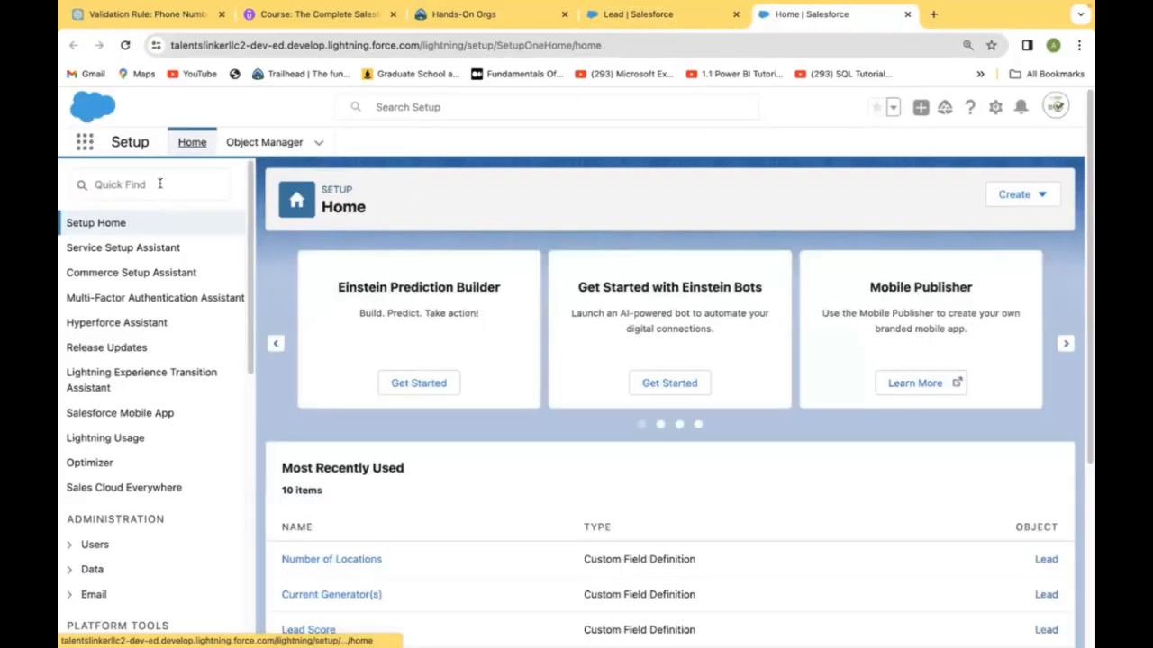
pyautogui.click(160, 183)
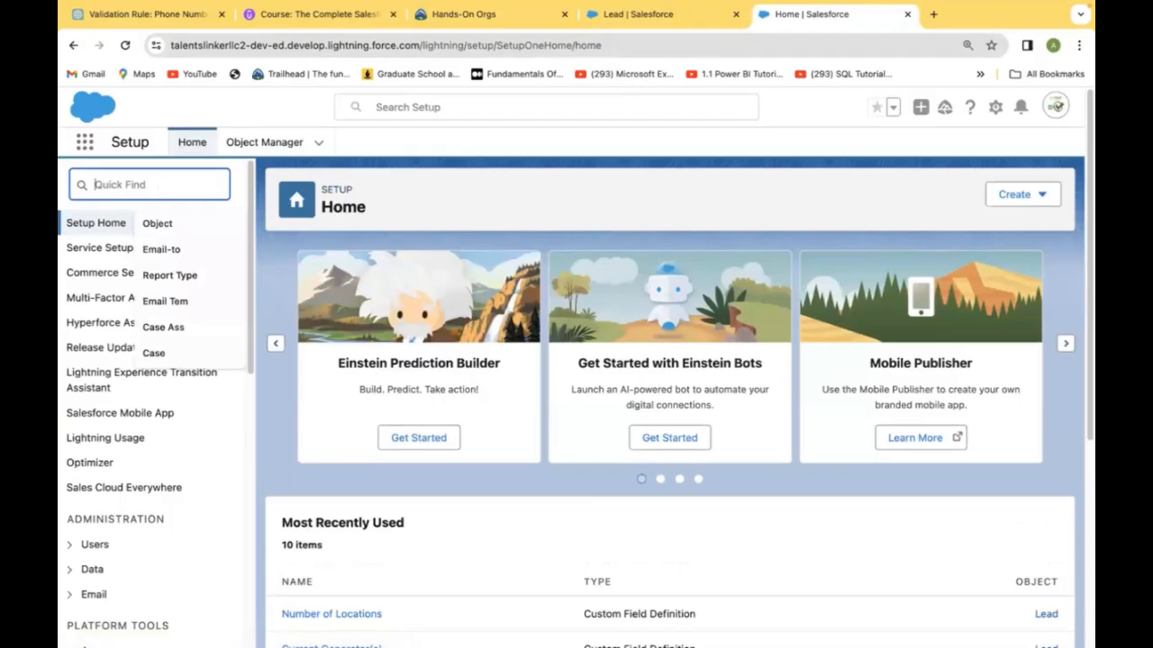
pyautogui.write('Data')
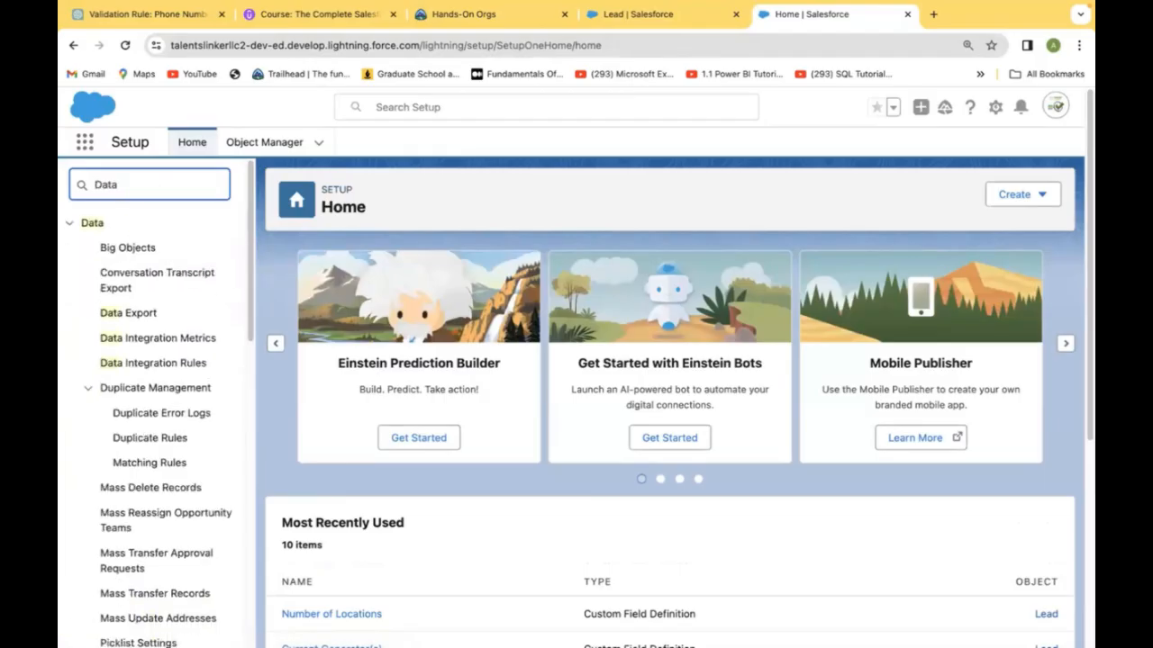
pyautogui.write(' Import')
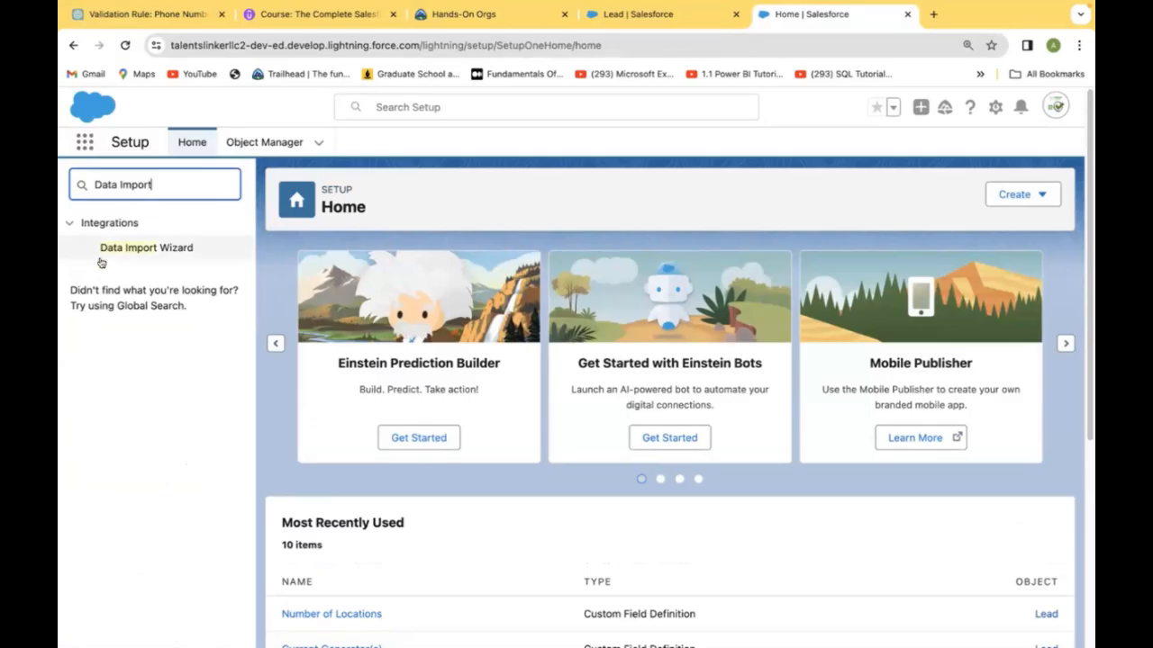
pyautogui.click(128, 254)
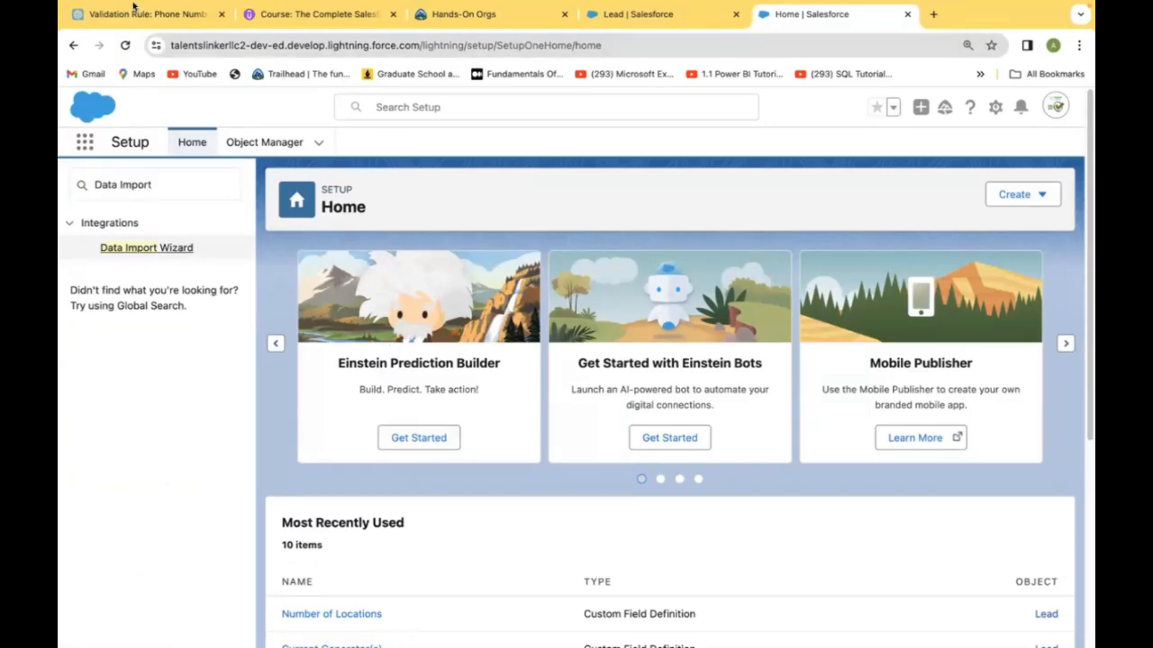
pyautogui.click(137, 242)
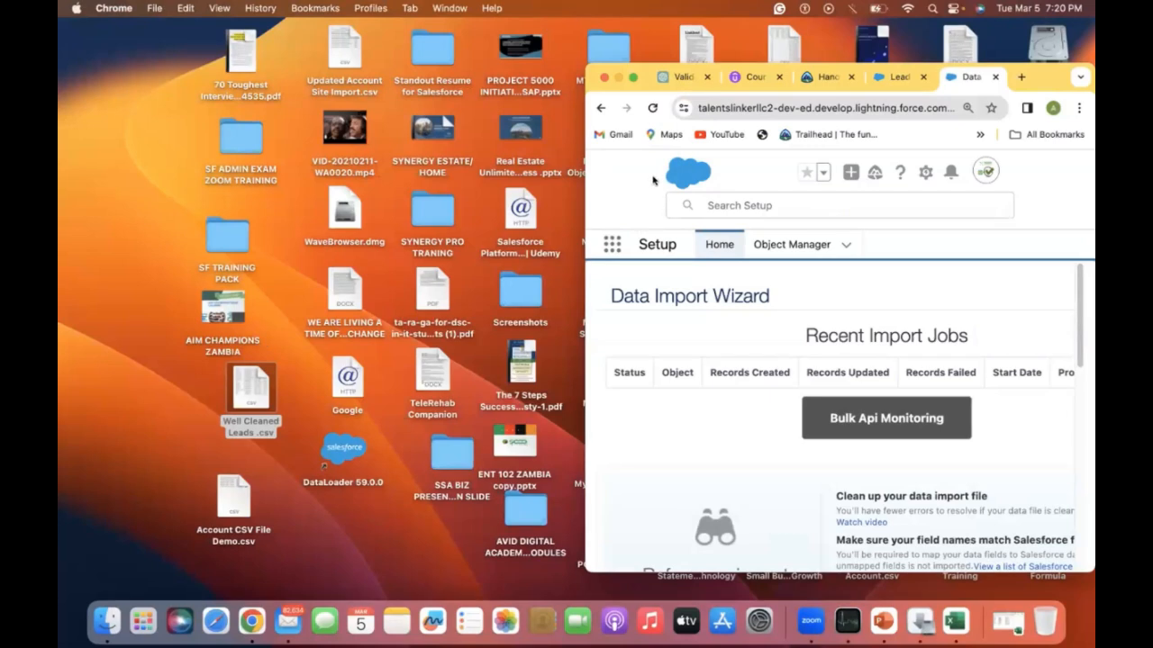
# - Launch the Data Import Wizard and choose to add new records for the Leads standard object
pyautogui.click(633, 78)
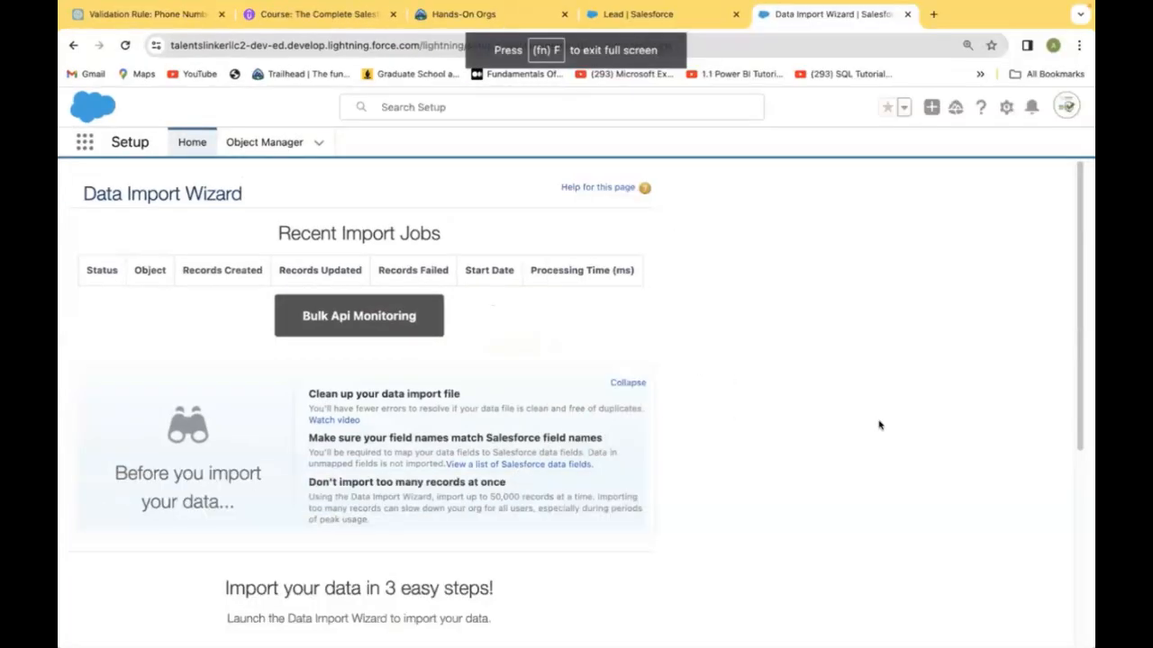
pyautogui.scroll(-3, 1077, 374)
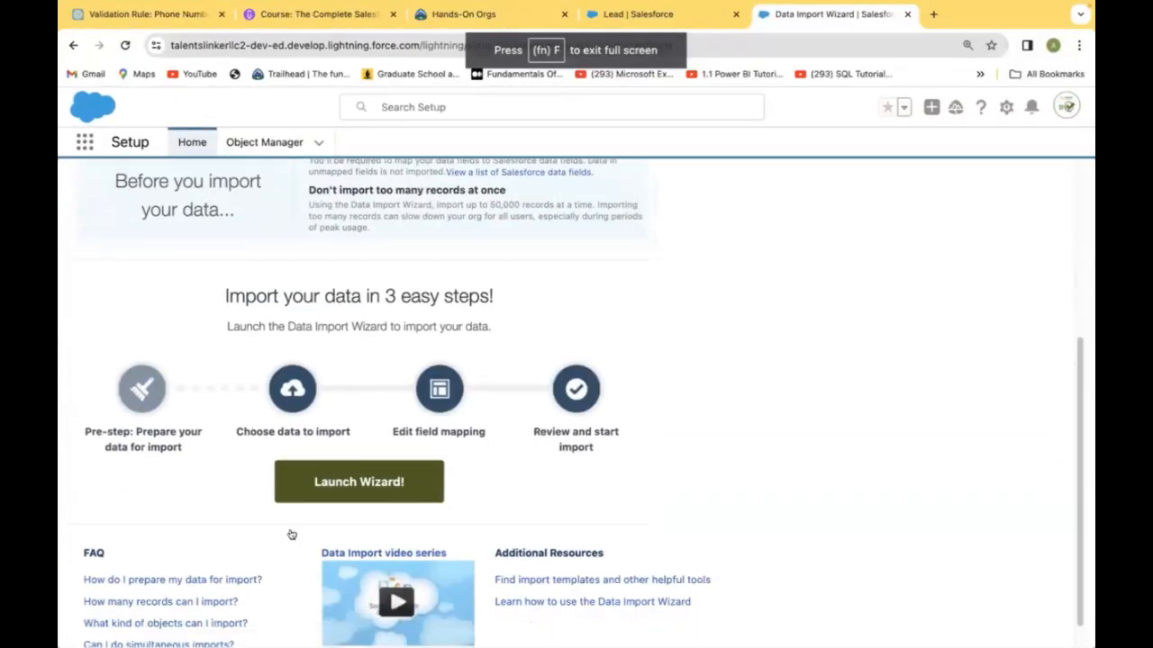
pyautogui.click(342, 481)
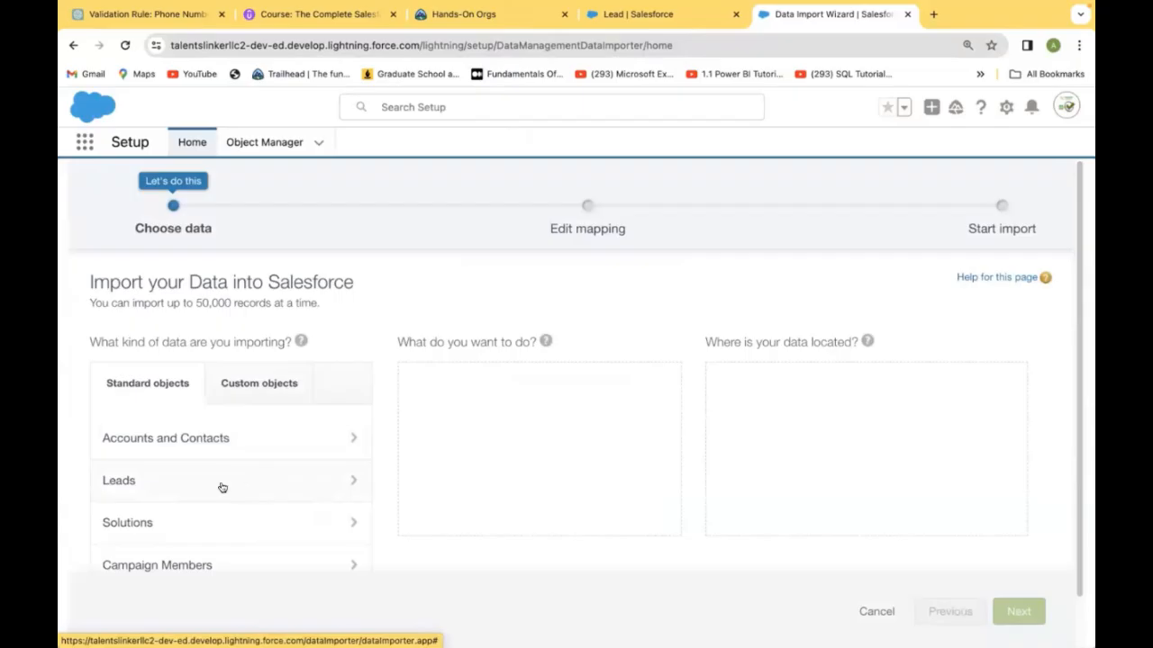
pyautogui.click(108, 482)
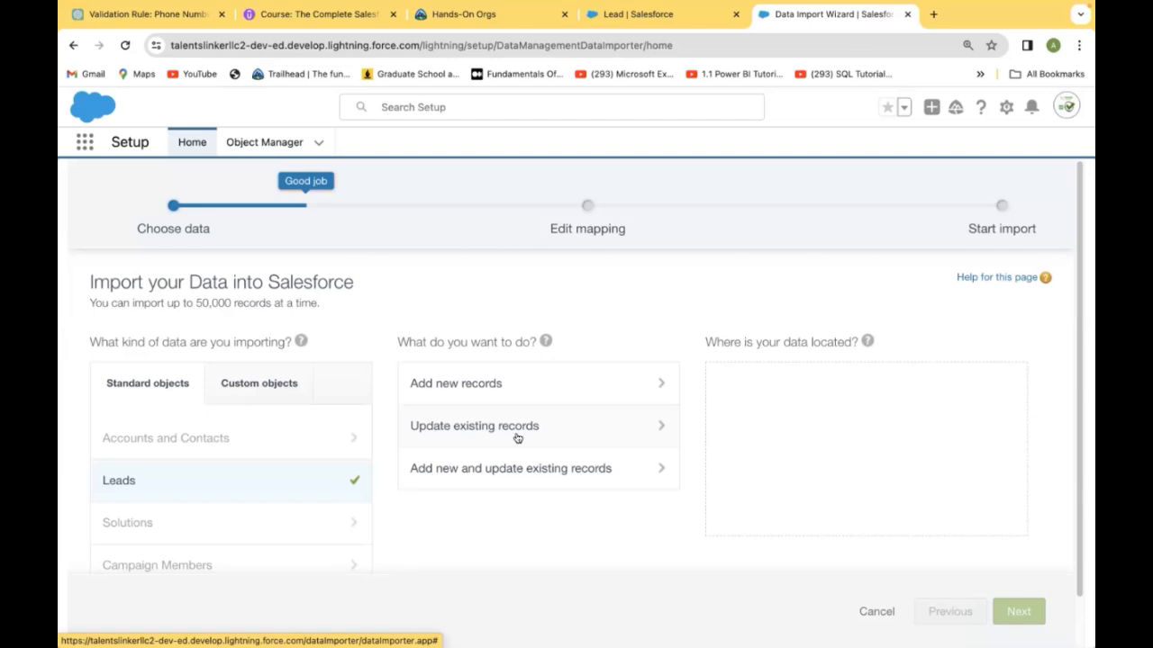
pyautogui.click(474, 387)
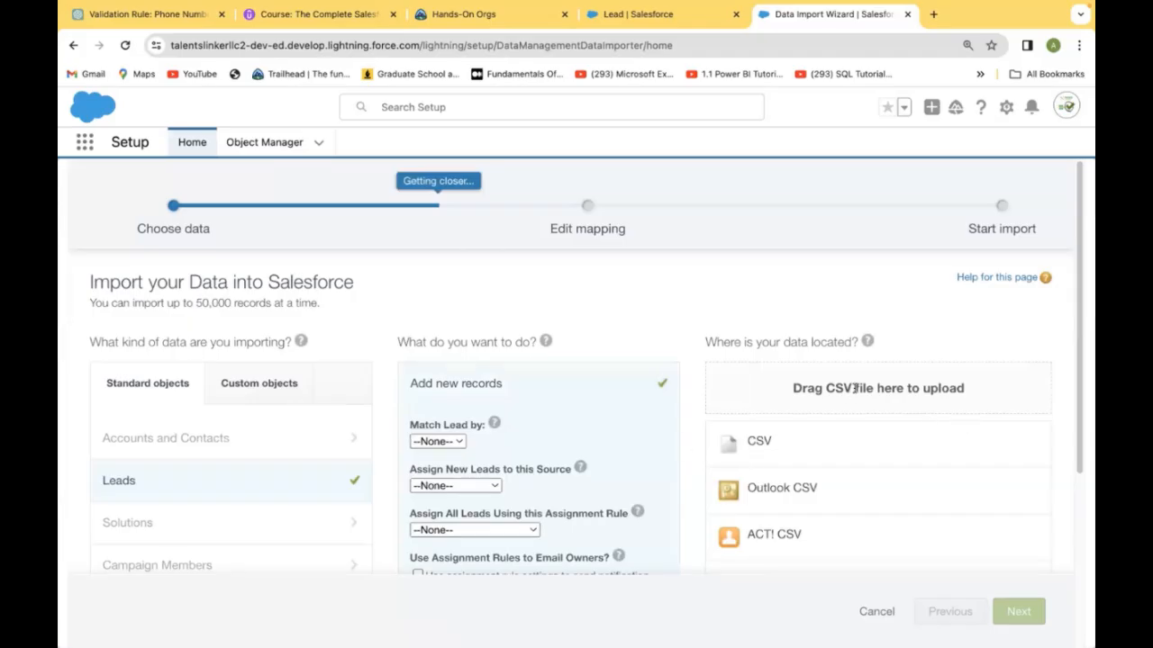
# - Shrink the browser window to reveal the desktop, upload the Well Cleaned Leads CSV file to the wizard, and restore full screen
pyautogui.moveTo(64, 4)
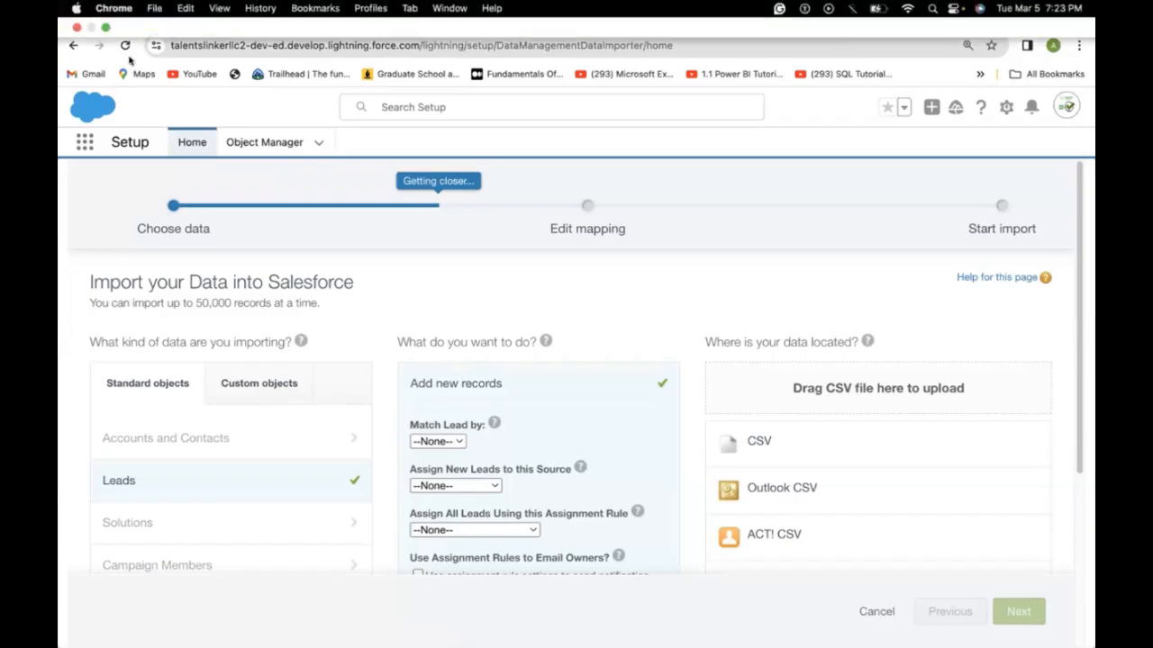
pyautogui.click(107, 26)
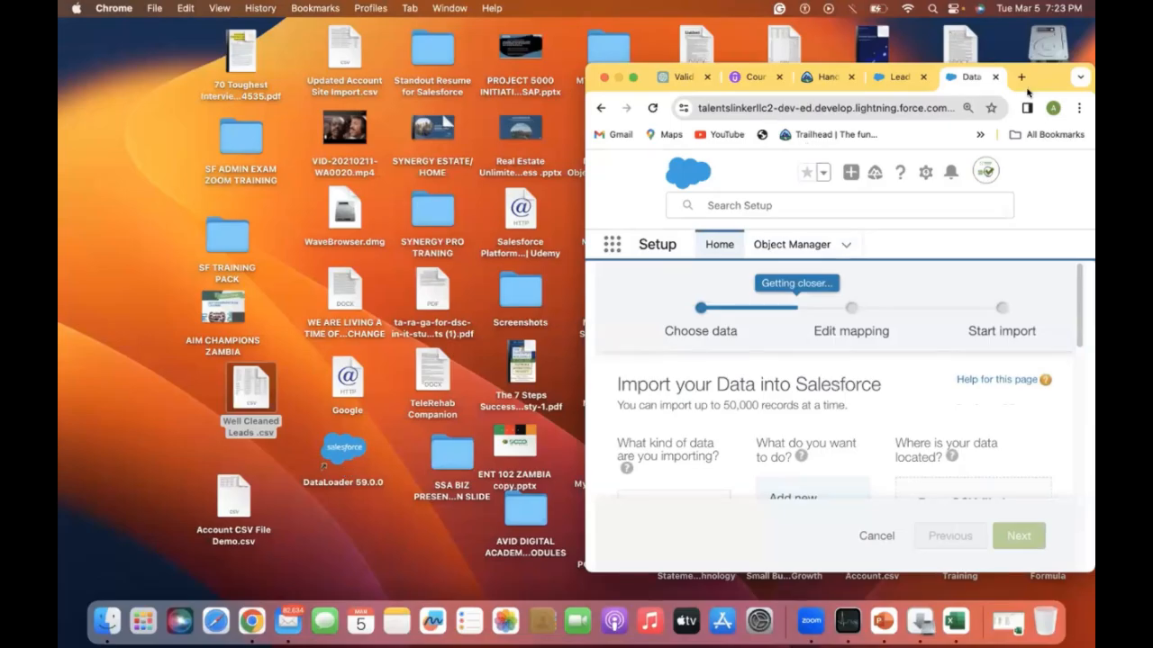
pyautogui.moveTo(1035, 78); pyautogui.dragTo(903, 37)
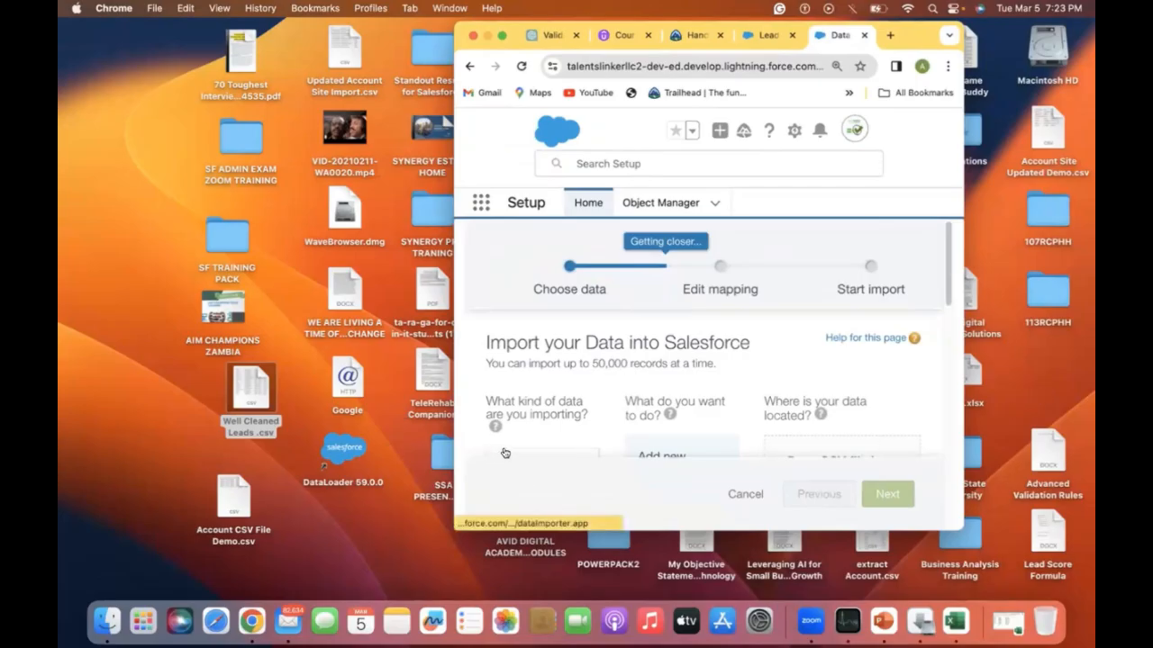
pyautogui.moveTo(943, 286)
pyautogui.mouseDown()
pyautogui.moveTo(943, 330)
pyautogui.moveTo(931, 282)
pyautogui.mouseUp()
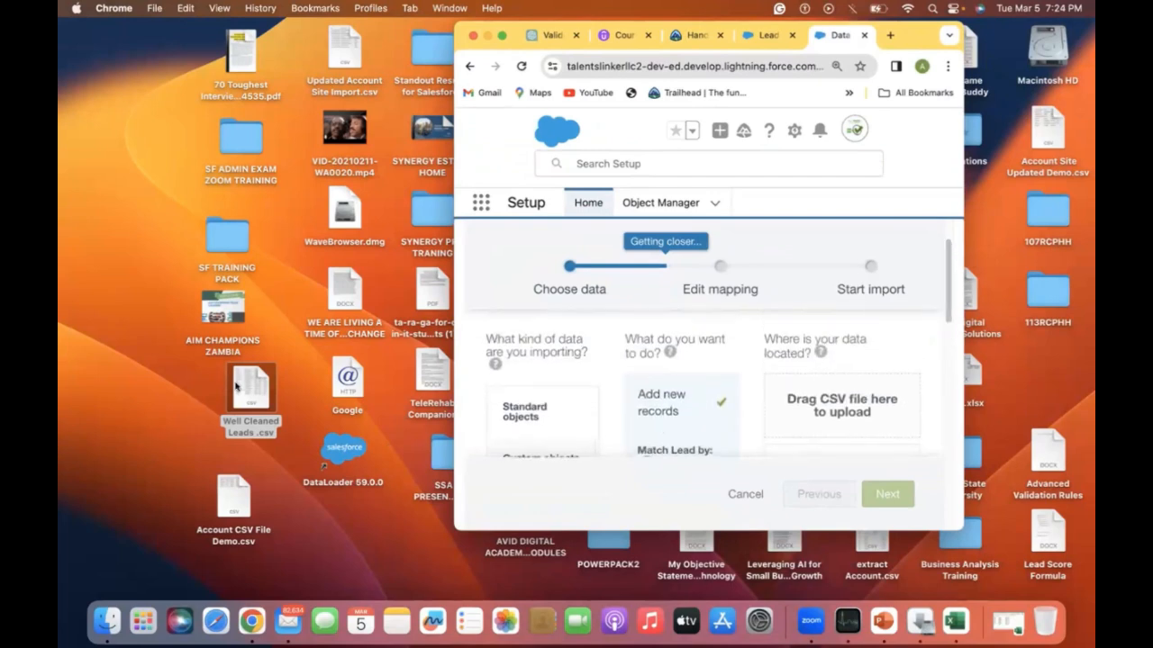
pyautogui.moveTo(236, 386); pyautogui.dragTo(815, 408)
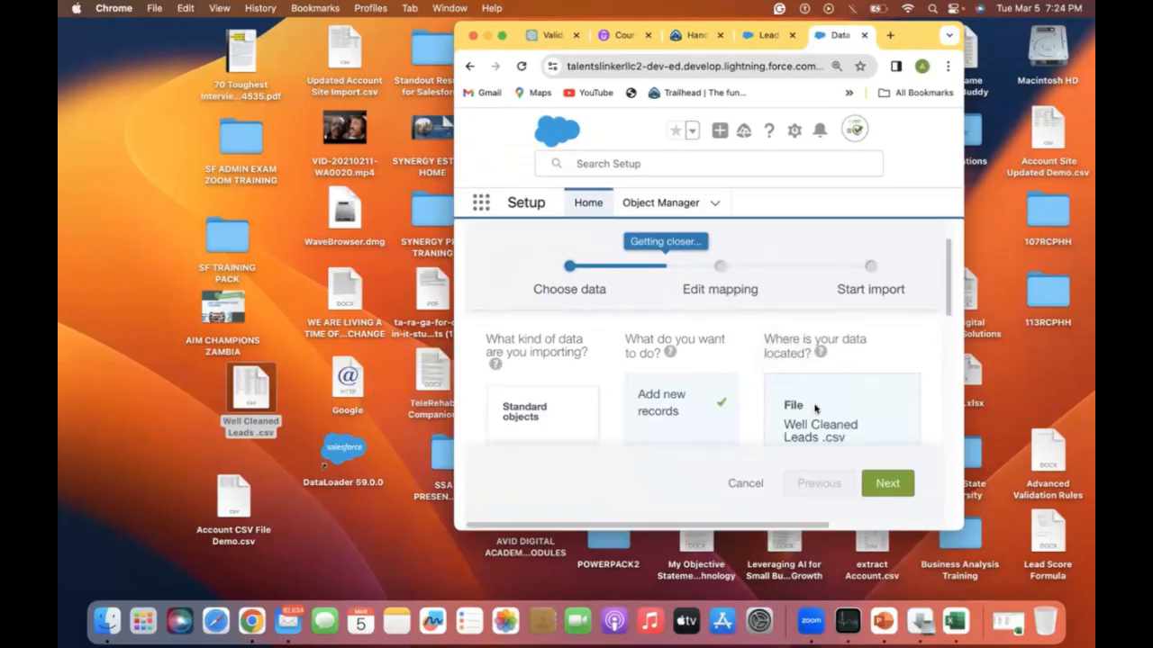
pyautogui.click(501, 35)
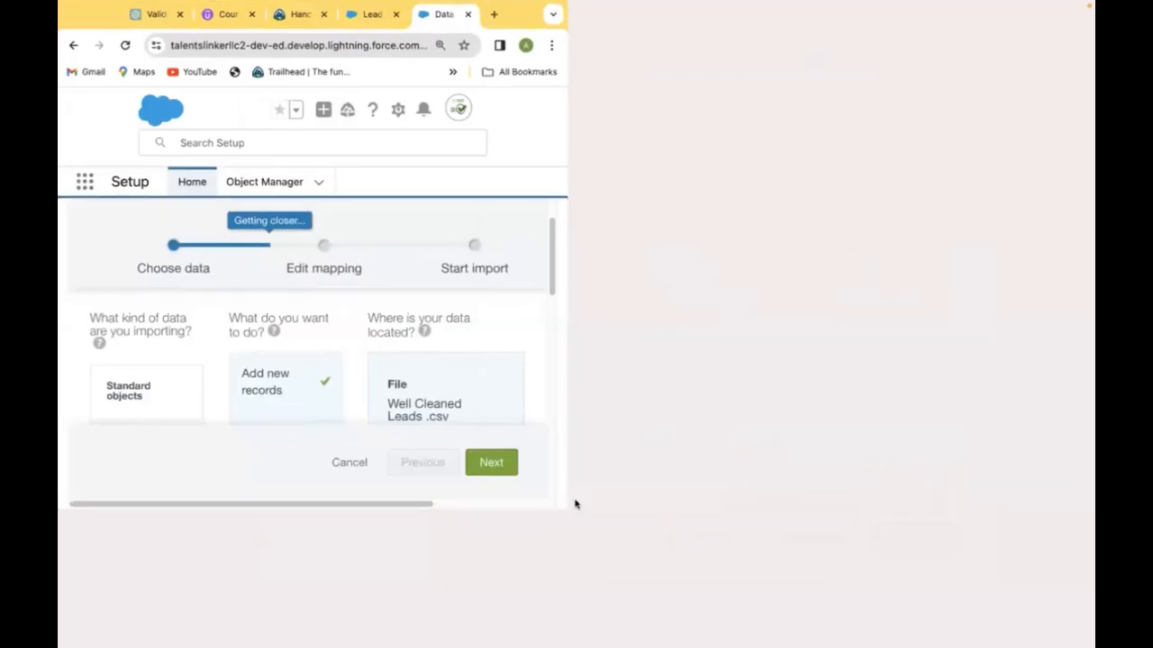
# - Accept the automatic mapping of Name, Email, Phone, Company and Lead Source, and start the import
pyautogui.click(1016, 613)
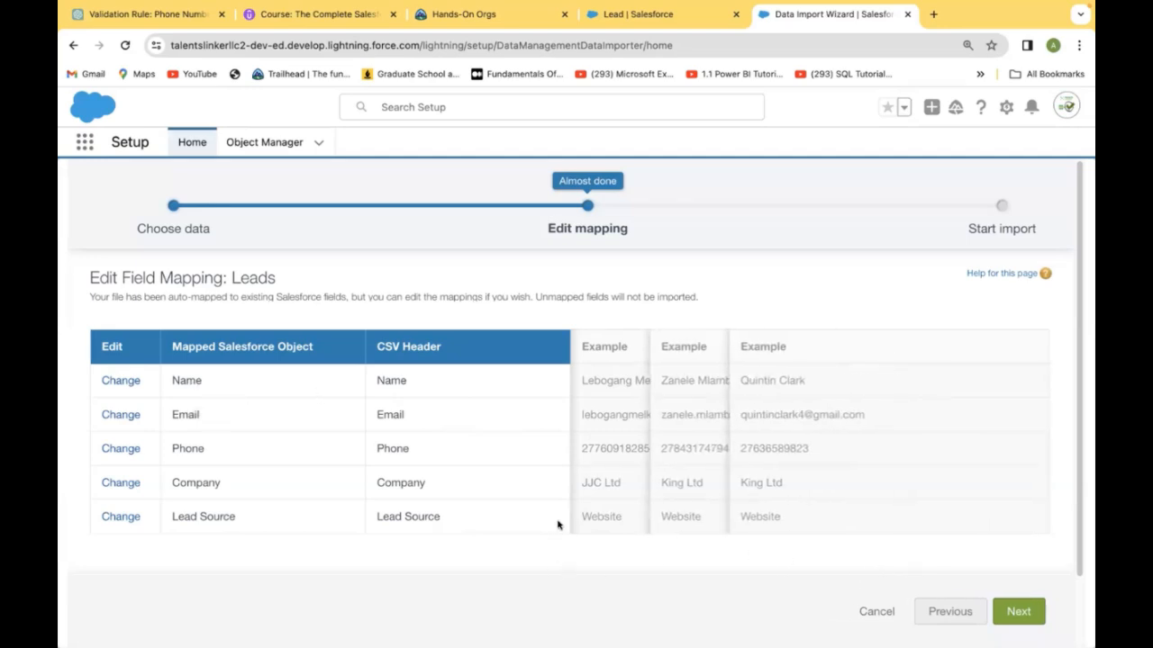
pyautogui.scroll(-2, 1078, 477)
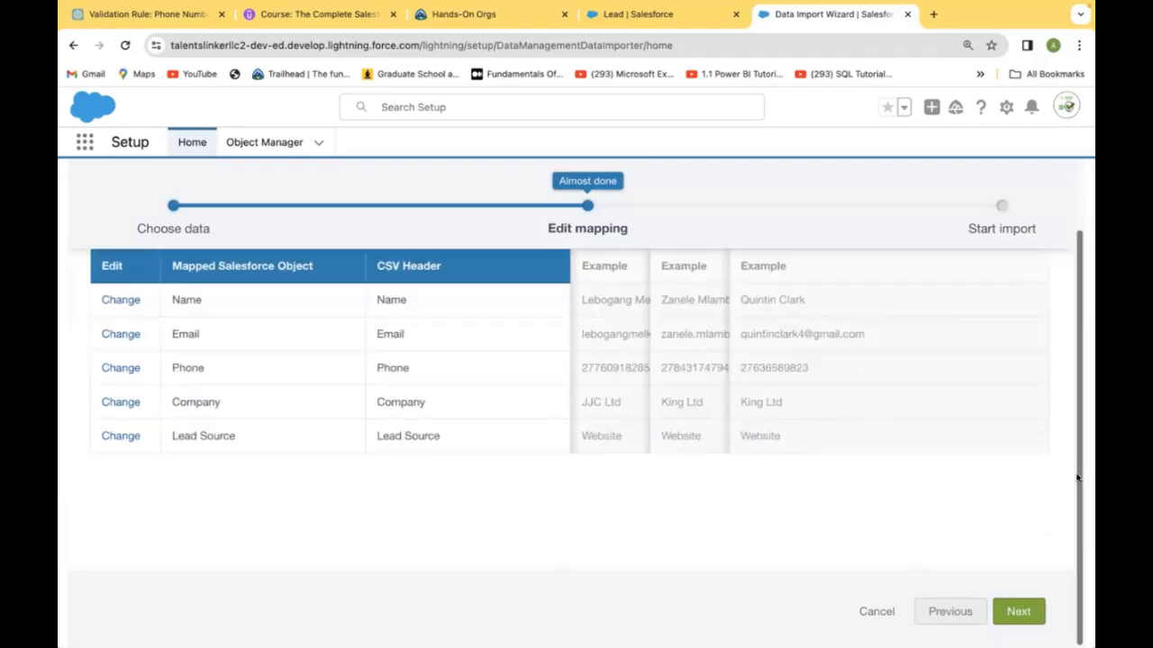
pyautogui.click(1018, 615)
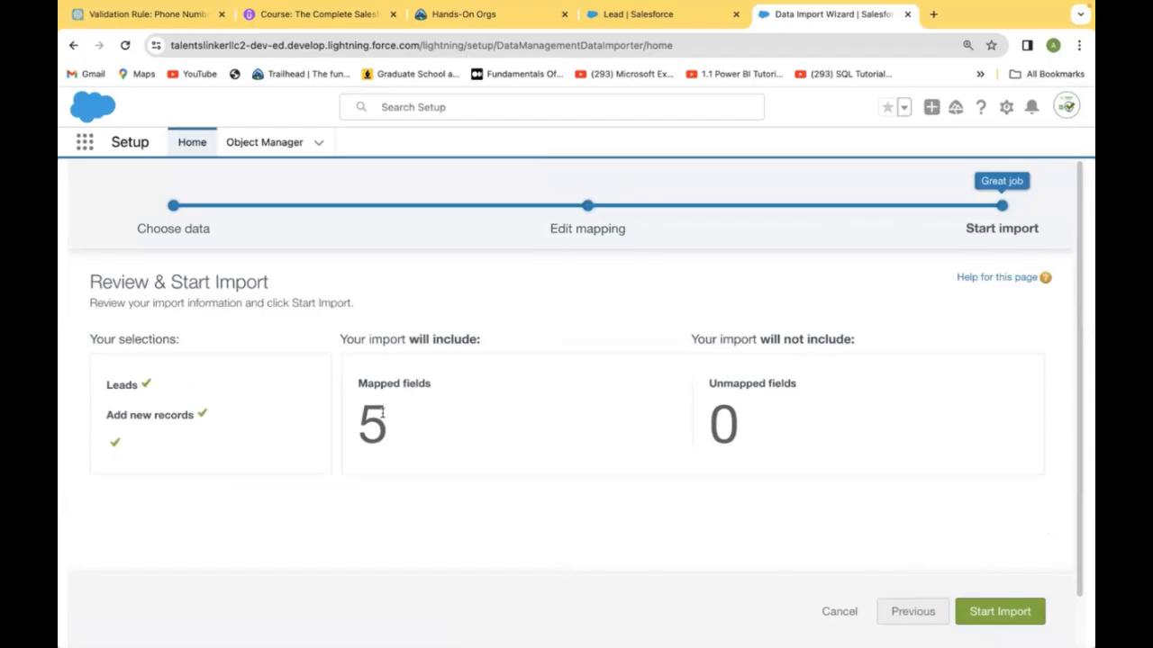
pyautogui.click(995, 612)
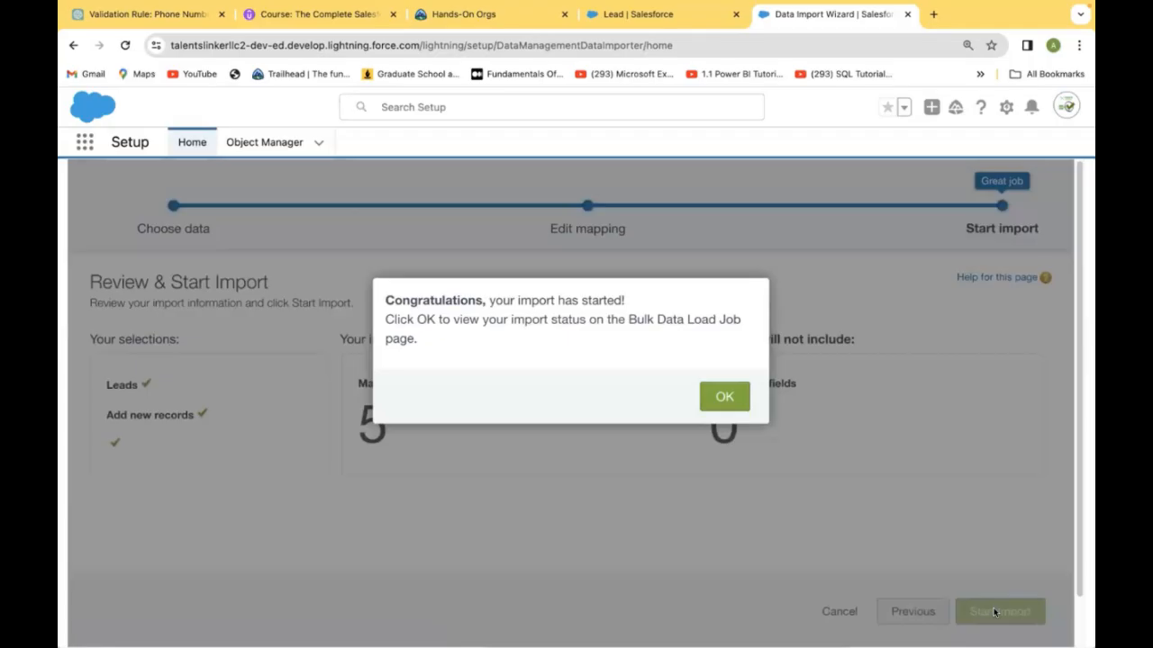
# - Open the import's bulk data load job page and review the job details and batches
pyautogui.click(724, 396)
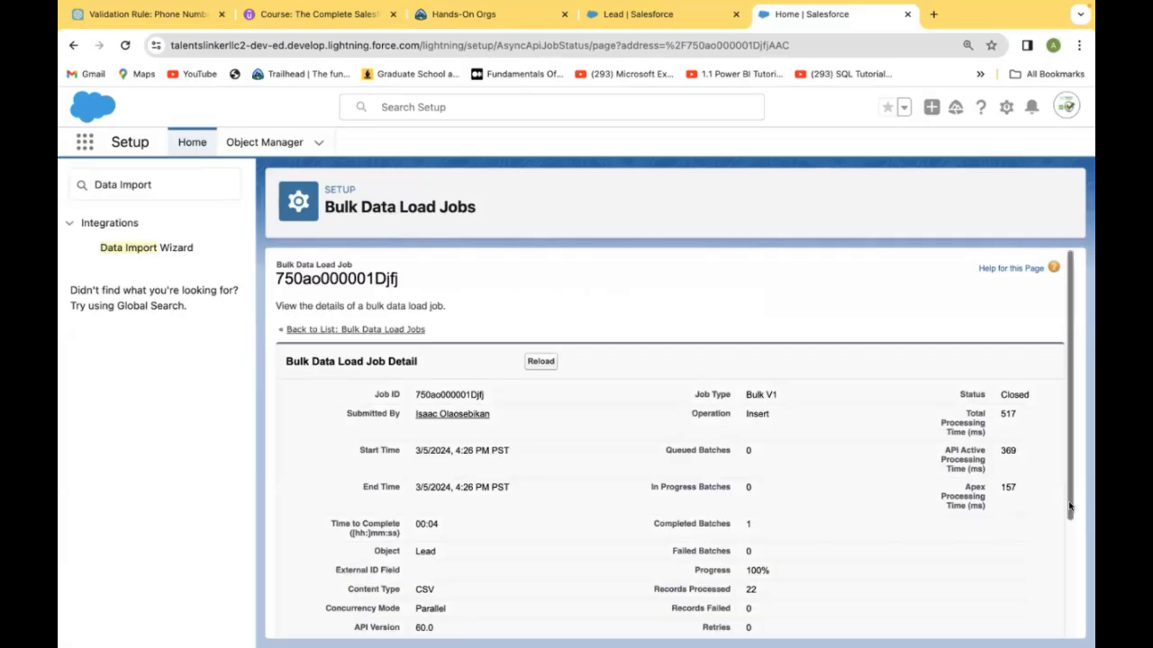
pyautogui.scroll(-3, 1070, 507)
pyautogui.moveTo(1068, 363); pyautogui.dragTo(1065, 440)
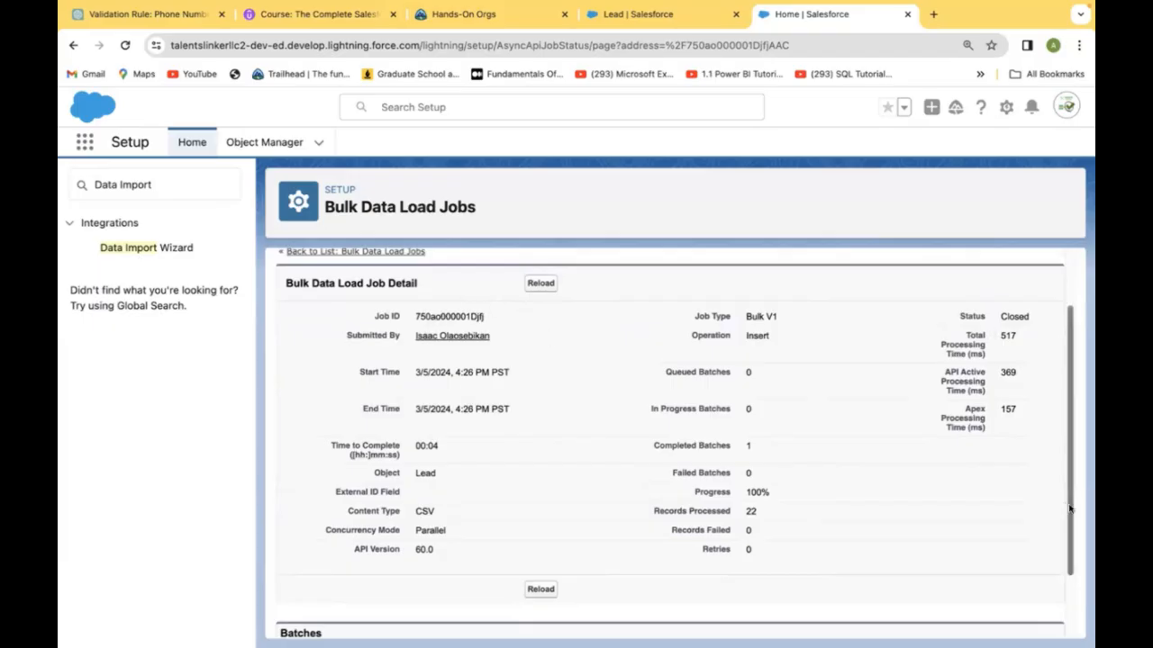
pyautogui.moveTo(1070, 509); pyautogui.dragTo(1070, 598)
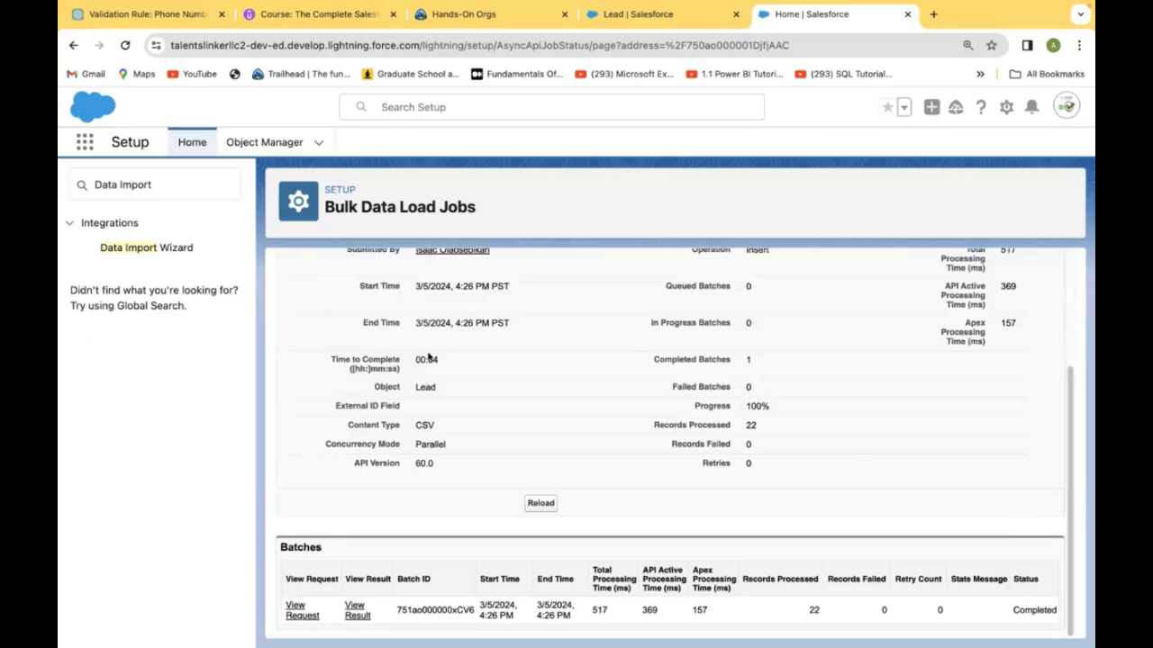
# - Replace the Data Import query in the Setup navigation search with Sales and look through the matches
pyautogui.click(165, 183)
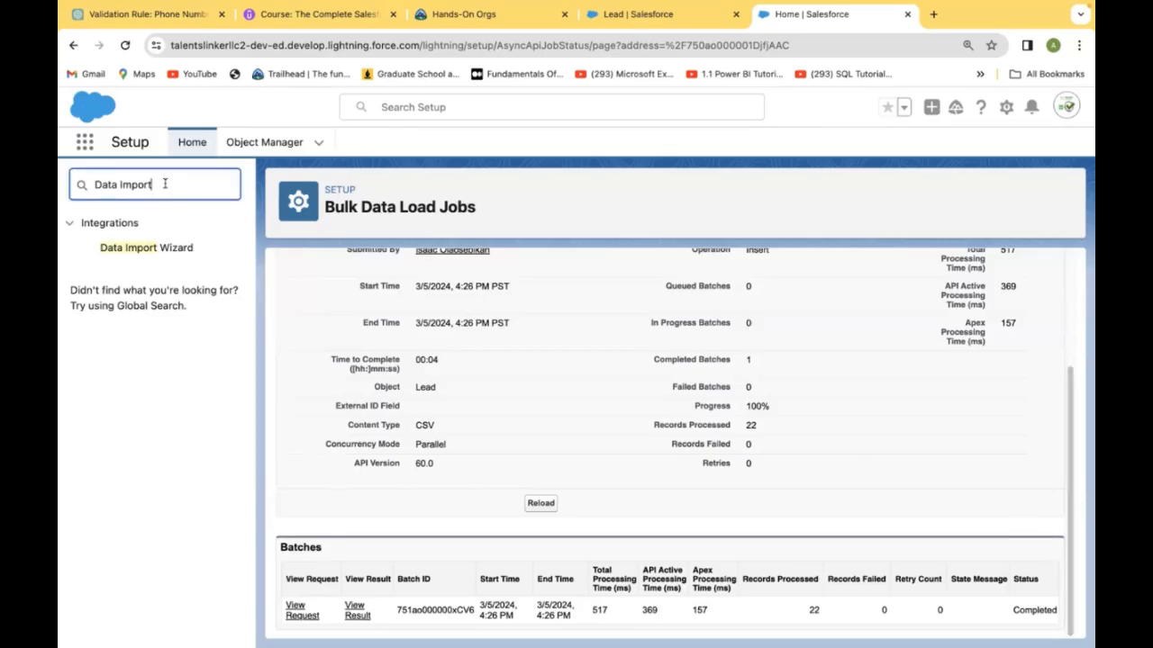
pyautogui.press('BackSpace')
pyautogui.press('BackSpace')
pyautogui.press('BackSpace')
pyautogui.press('BackSpace')
pyautogui.press('BackSpace')
pyautogui.press('BackSpace')
pyautogui.press('BackSpace')
pyautogui.press('BackSpace')
pyautogui.press('BackSpace')
pyautogui.press('BackSpace')
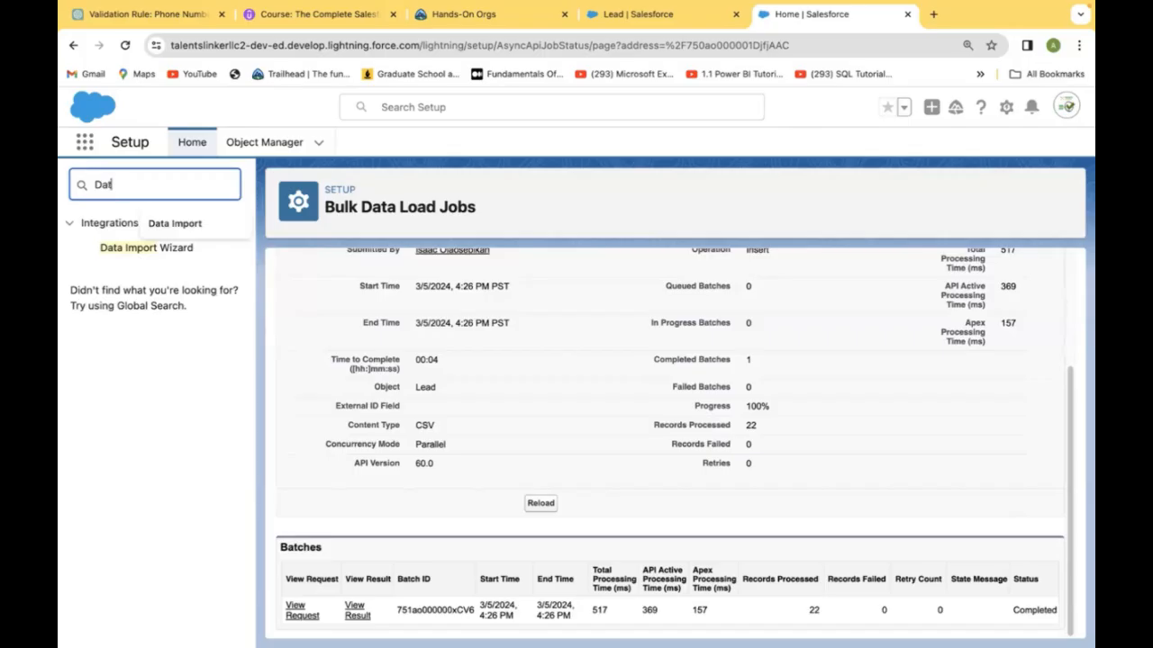
pyautogui.press('BackSpace')
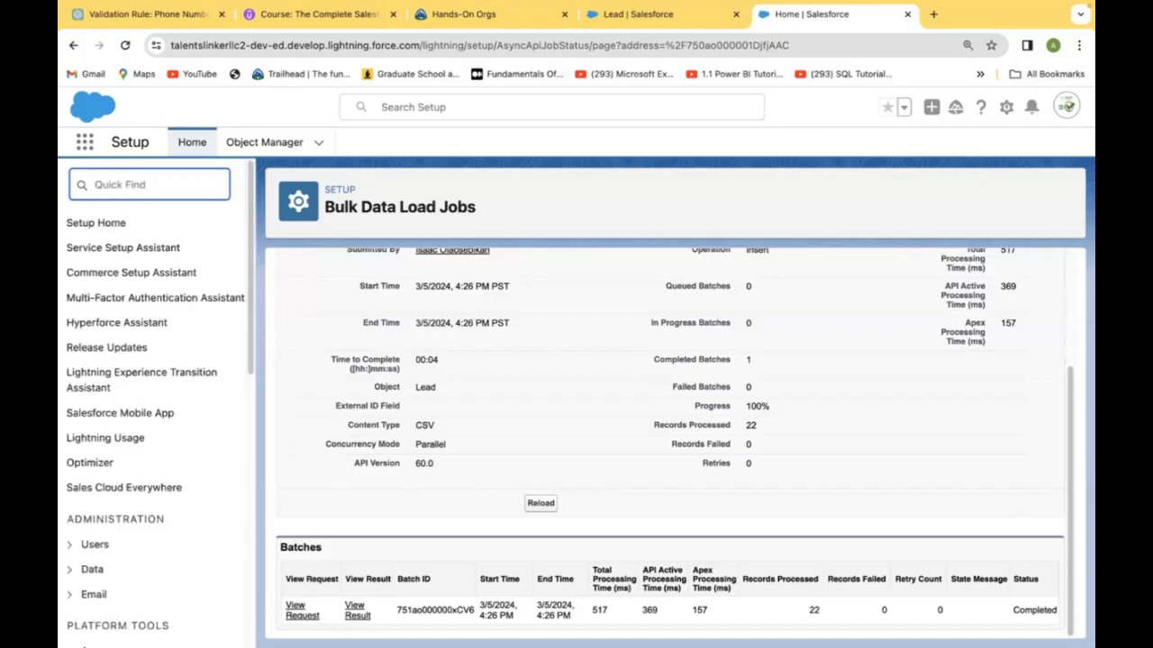
pyautogui.write('Sa')
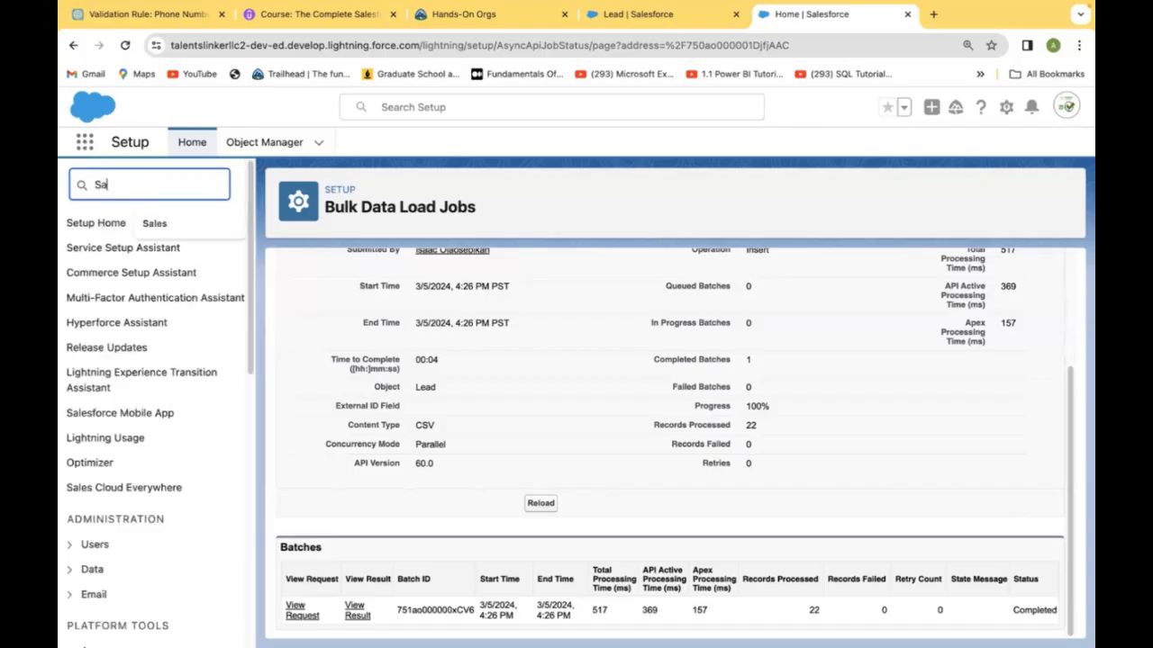
pyautogui.write('le')
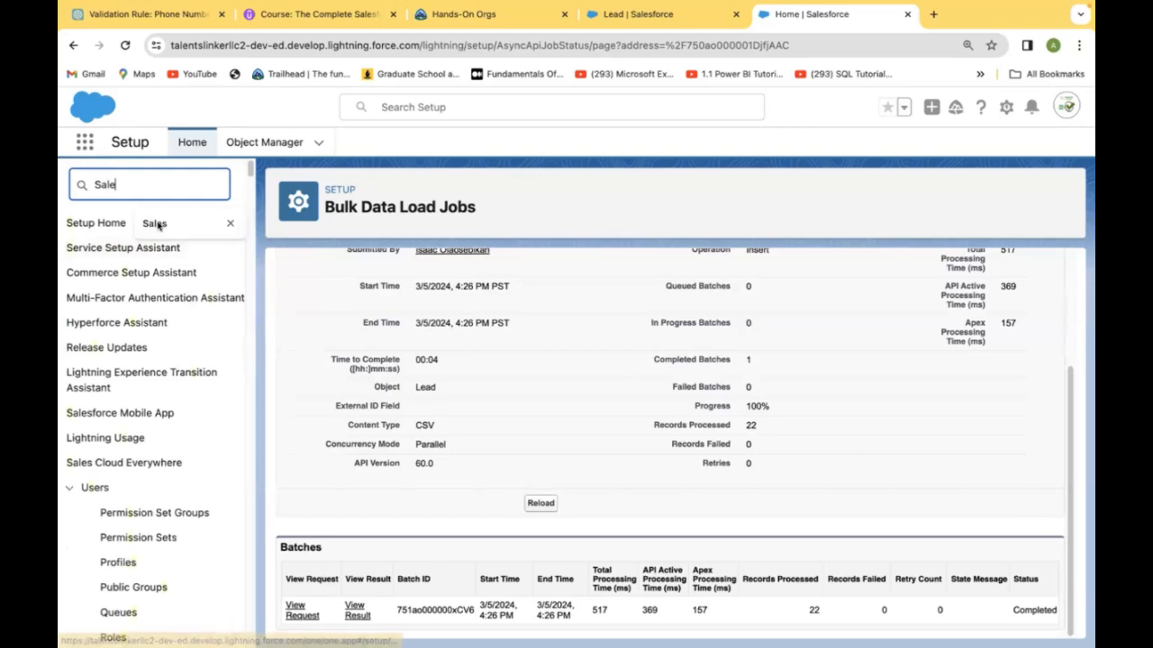
pyautogui.write('s')
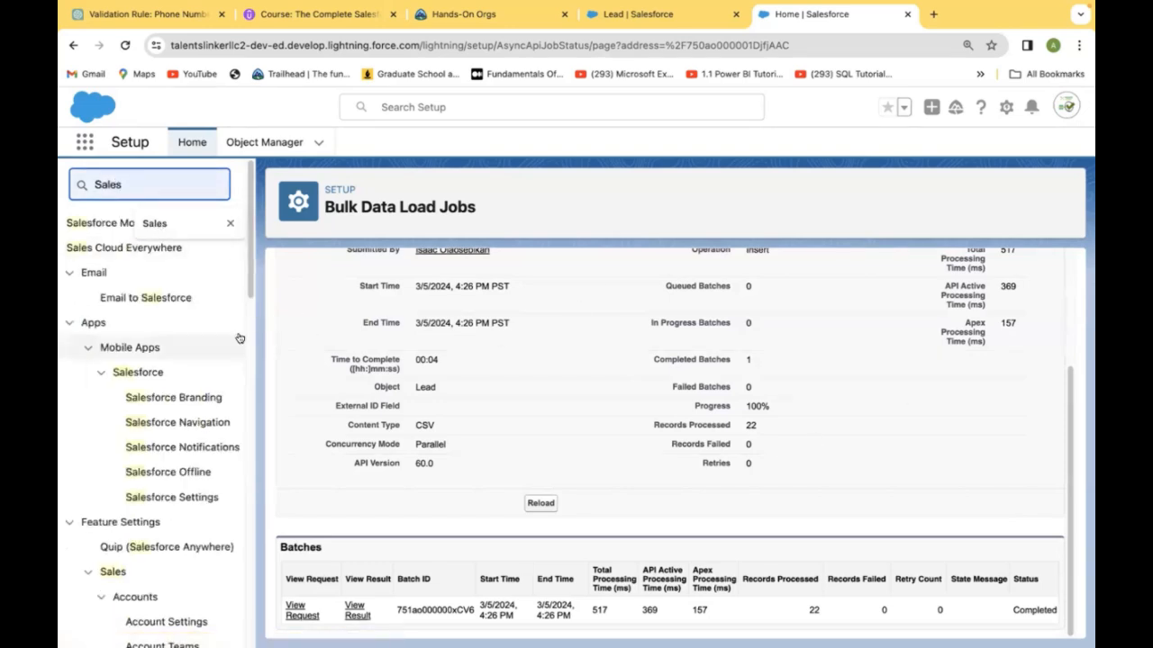
pyautogui.scroll(-5, 172, 330)
pyautogui.scroll(5, 172, 329)
# - Leave Setup and open the Sales app
pyautogui.click(83, 141)
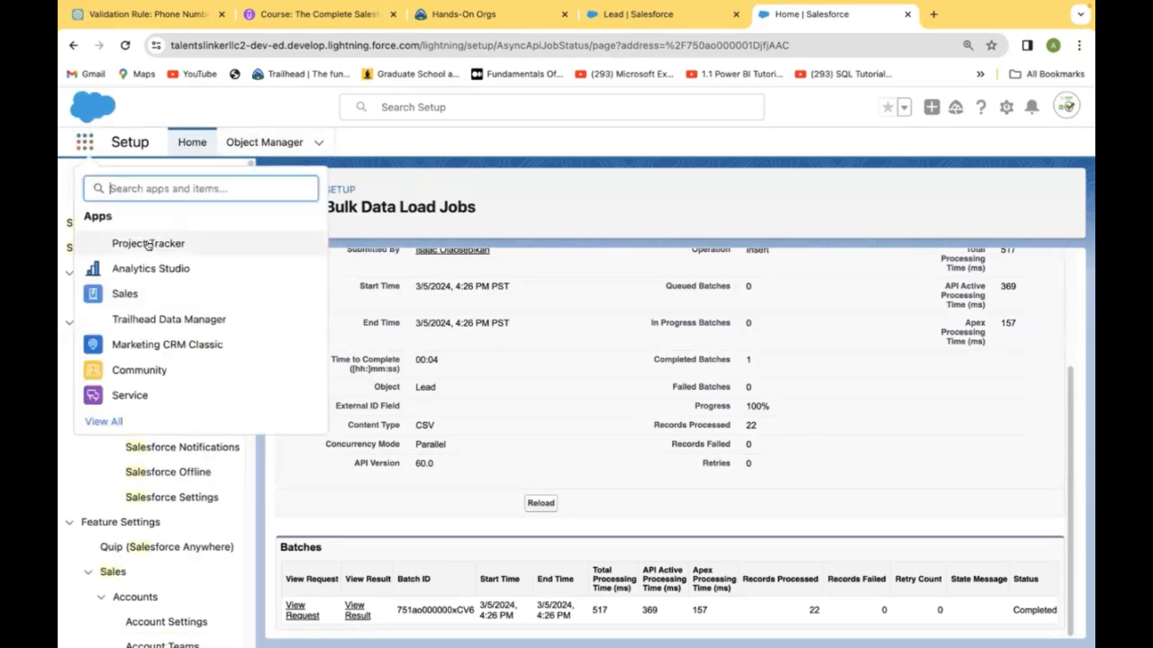
pyautogui.click(122, 294)
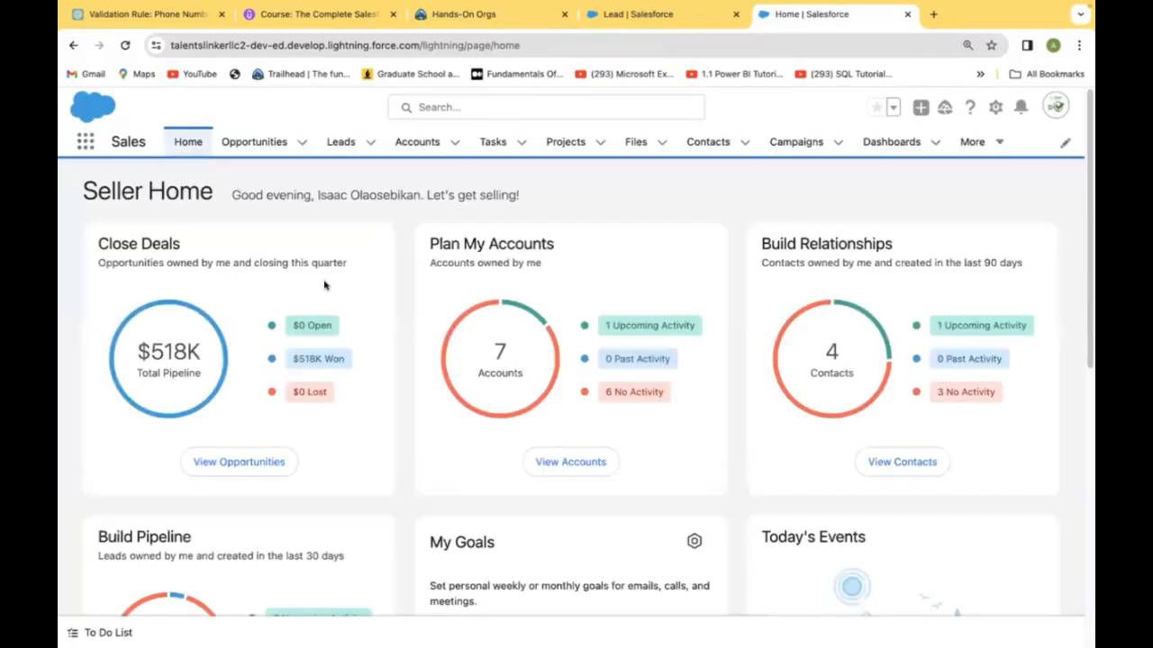
# - Open the Leads object and switch its list view to Today's Leads
pyautogui.click(342, 143)
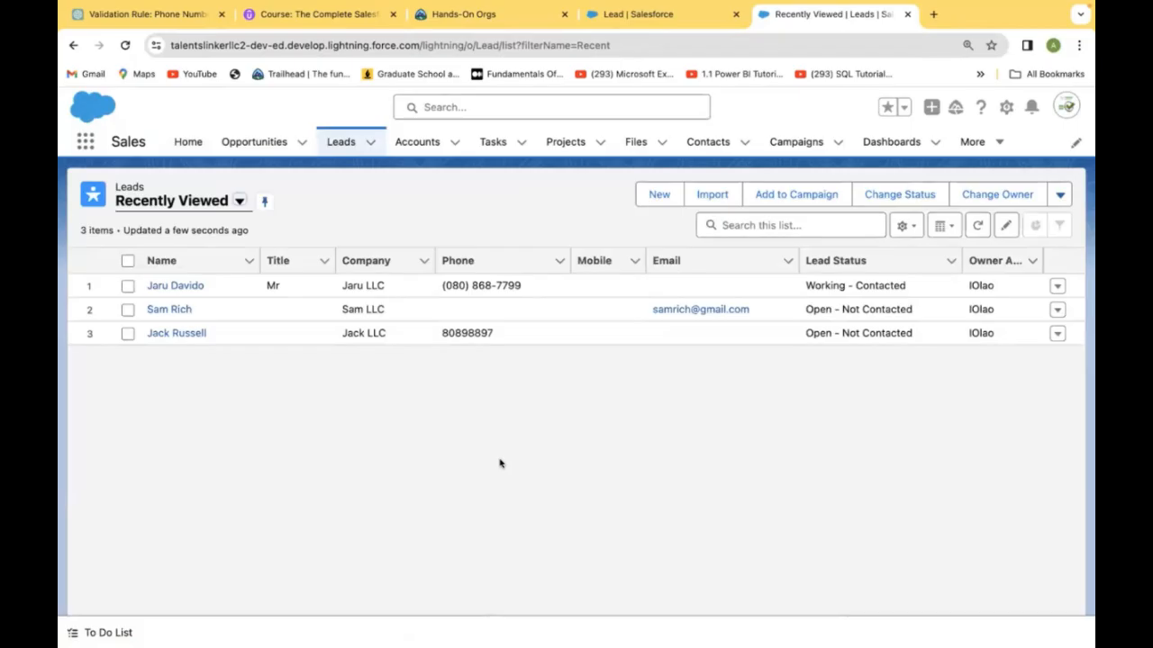
pyautogui.click(239, 202)
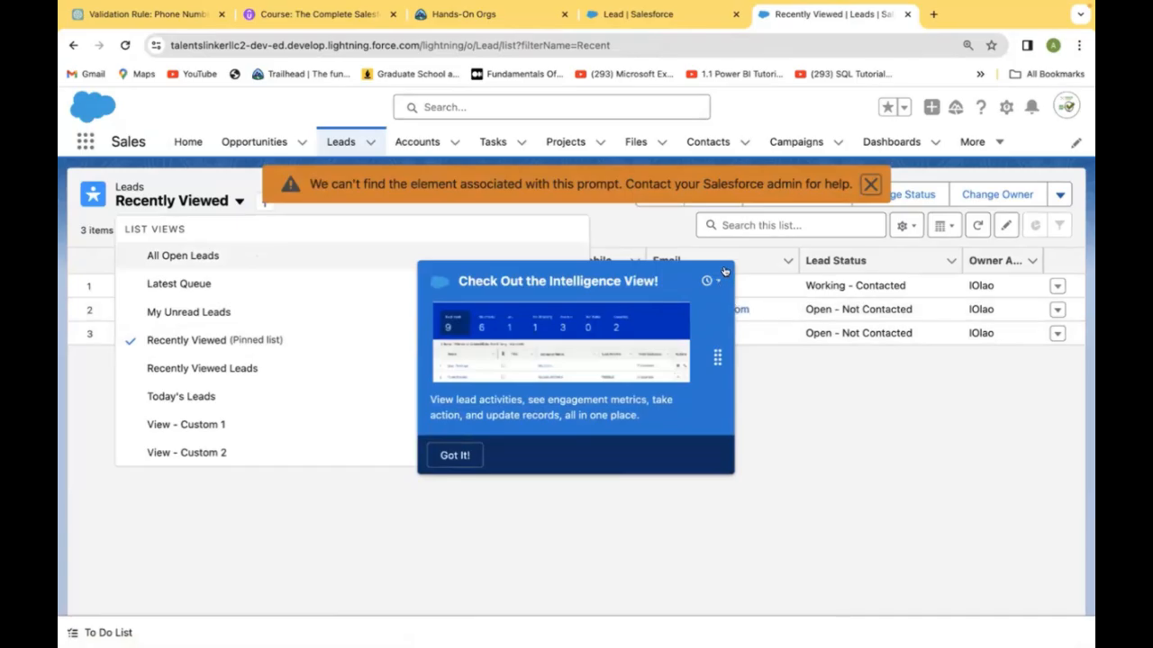
pyautogui.click(804, 457)
pyautogui.click(239, 202)
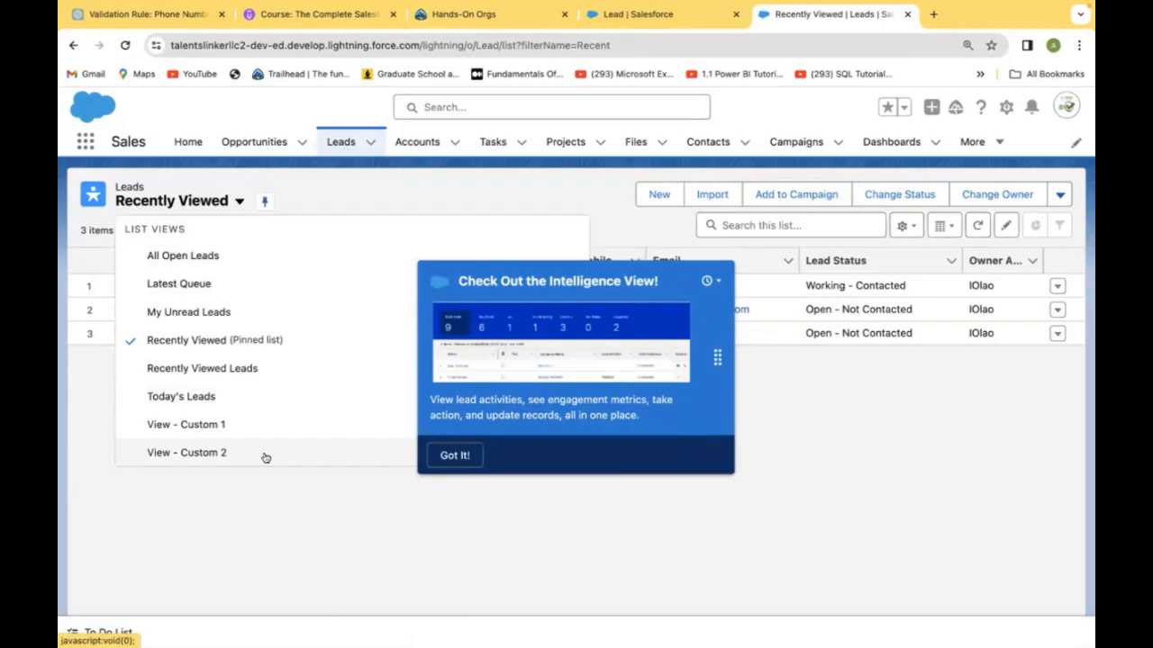
pyautogui.click(184, 398)
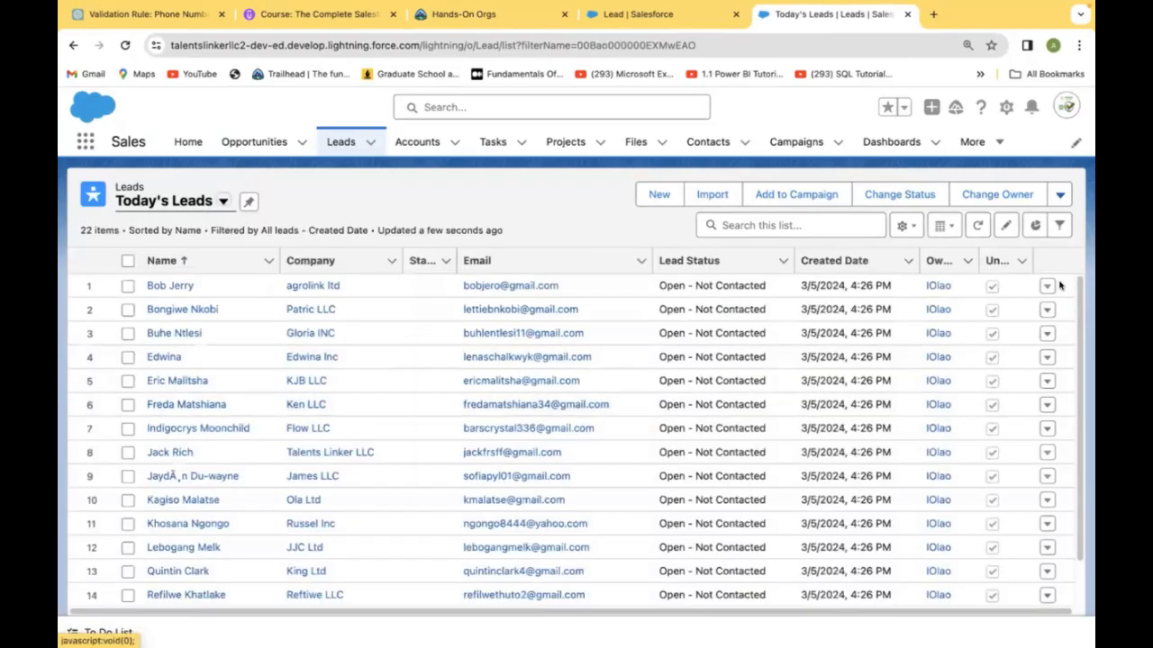
# - Look through the whole Today's Leads list to check the imported lead records
pyautogui.scroll(-3, 1080, 577)
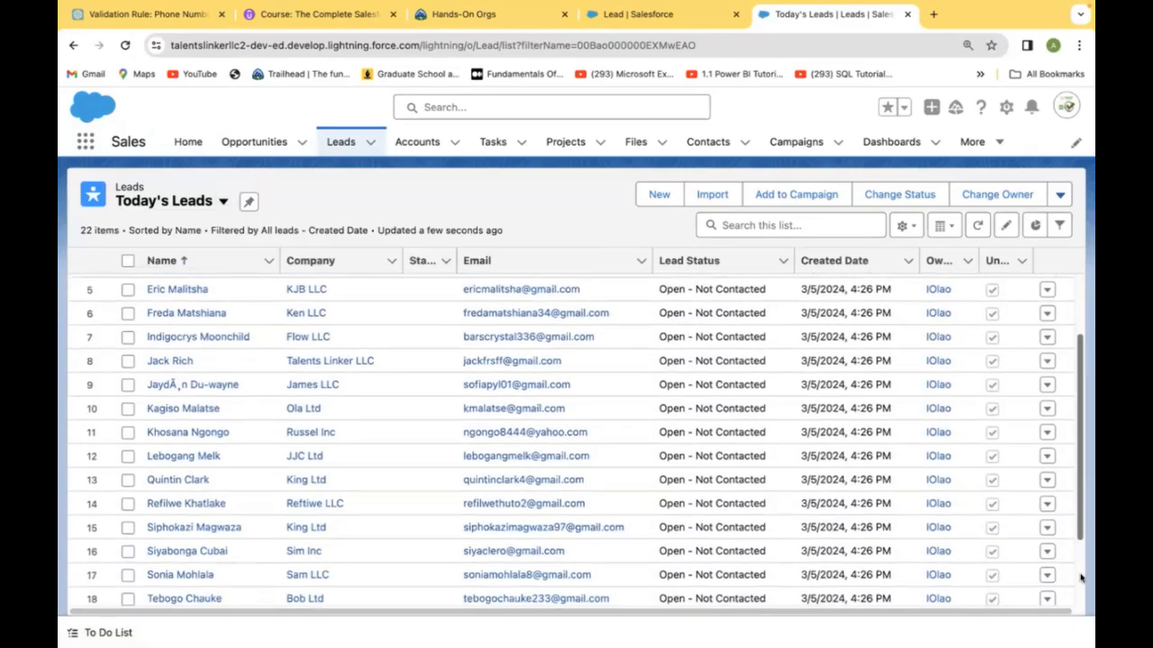
pyautogui.scroll(-2, 1080, 577)
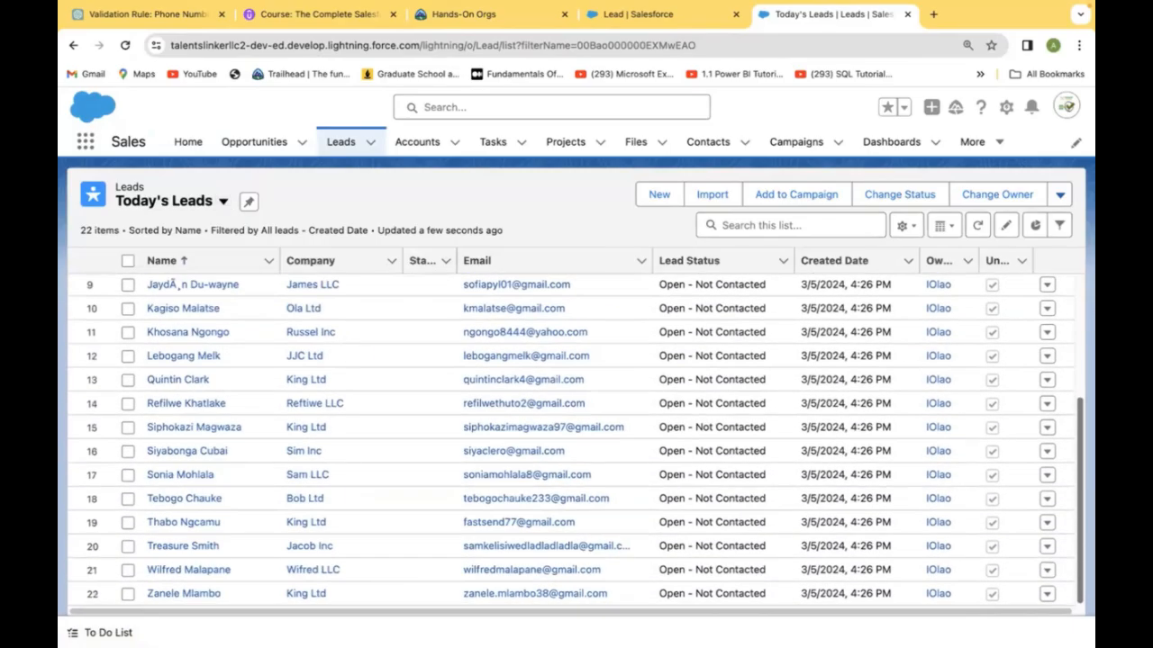
pyautogui.scroll(5, 575, 440)
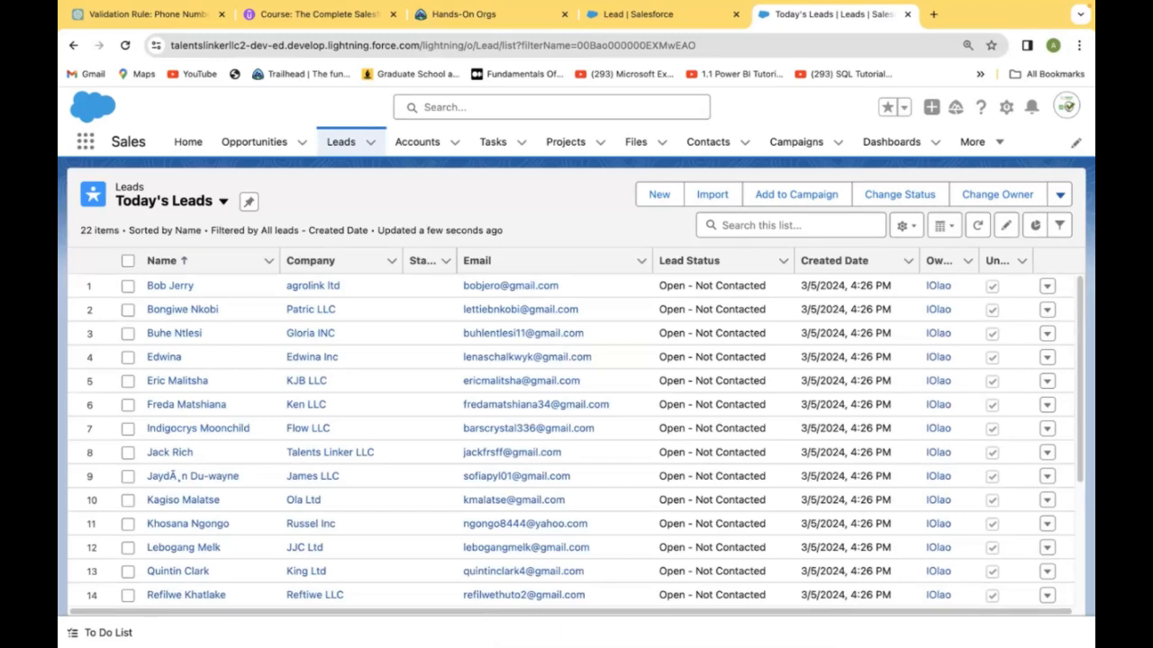
pyautogui.moveTo(1078, 446); pyautogui.dragTo(1083, 559)
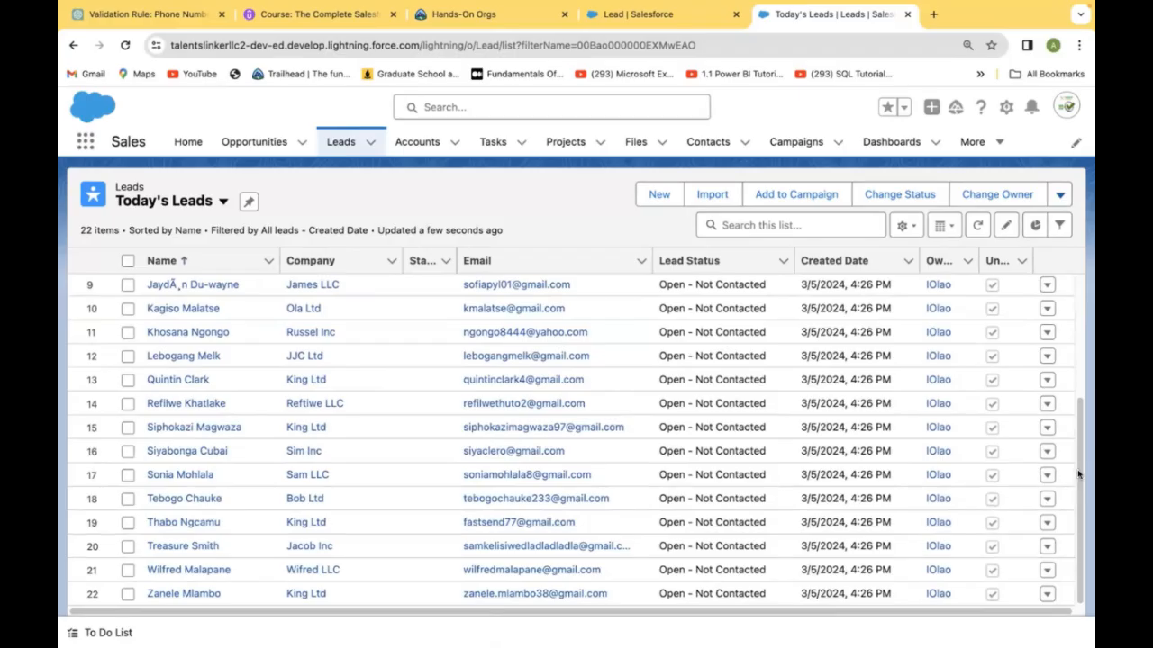
pyautogui.moveTo(1077, 472); pyautogui.dragTo(1078, 528)
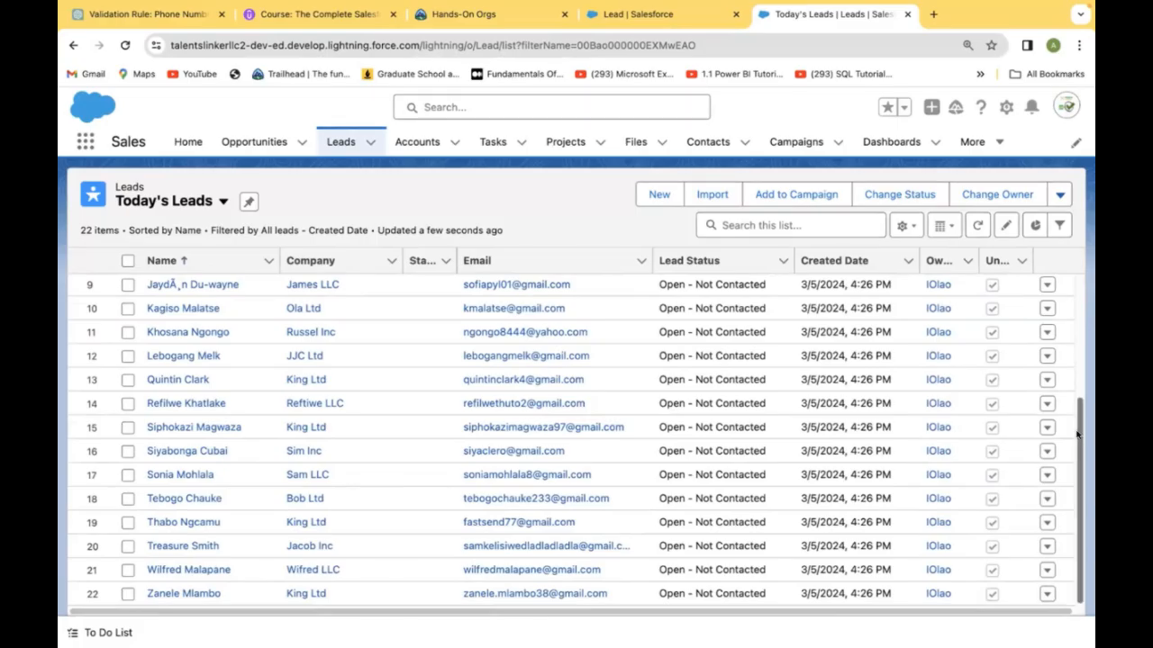
pyautogui.scroll(5, 1079, 371)
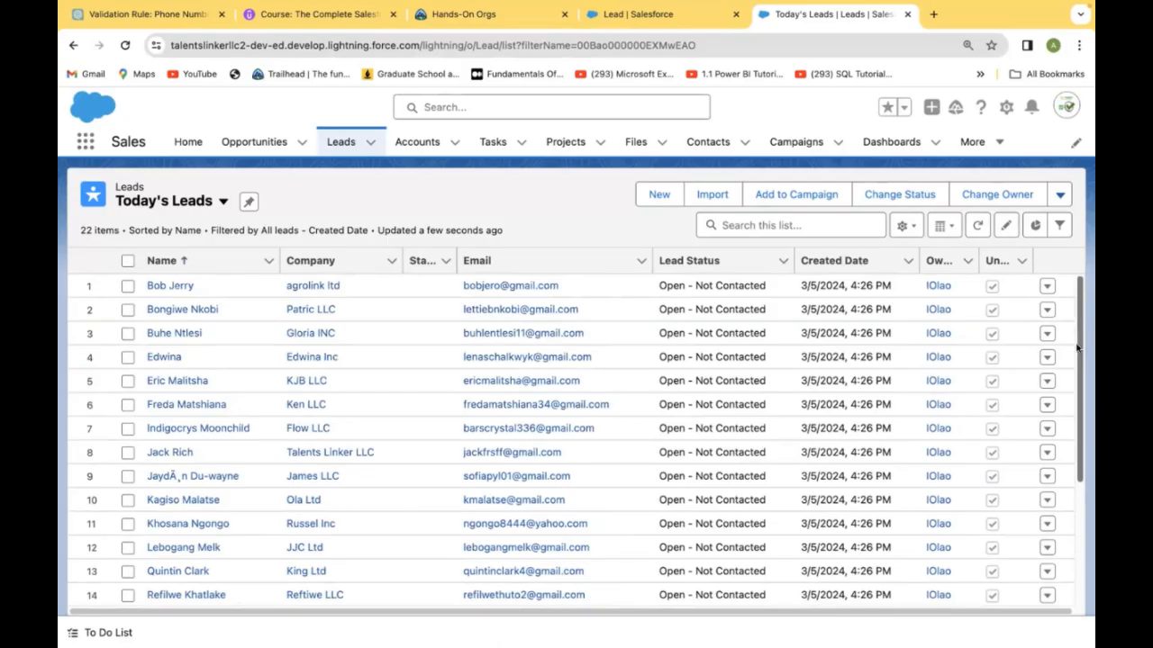